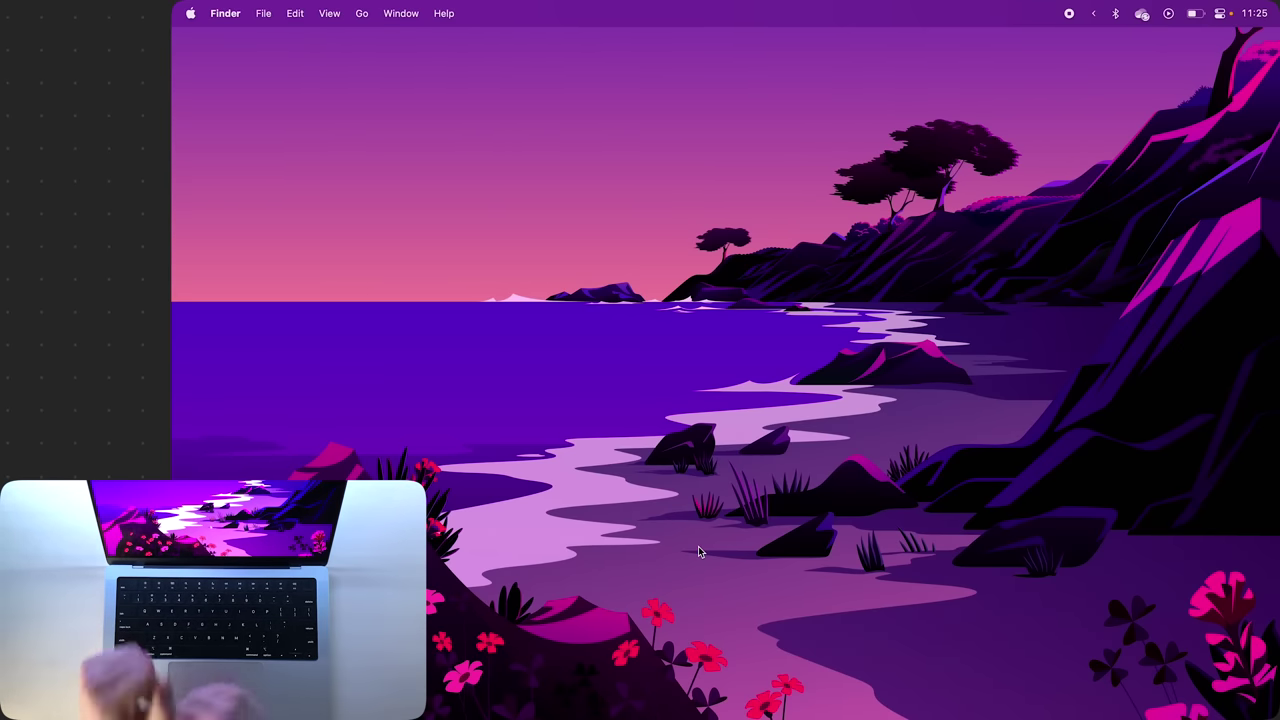
Step: Show and hide the Safari window with the skrek results from the Dock a few times
{"action": "mouse_move", "coordinate": [673, 688]}
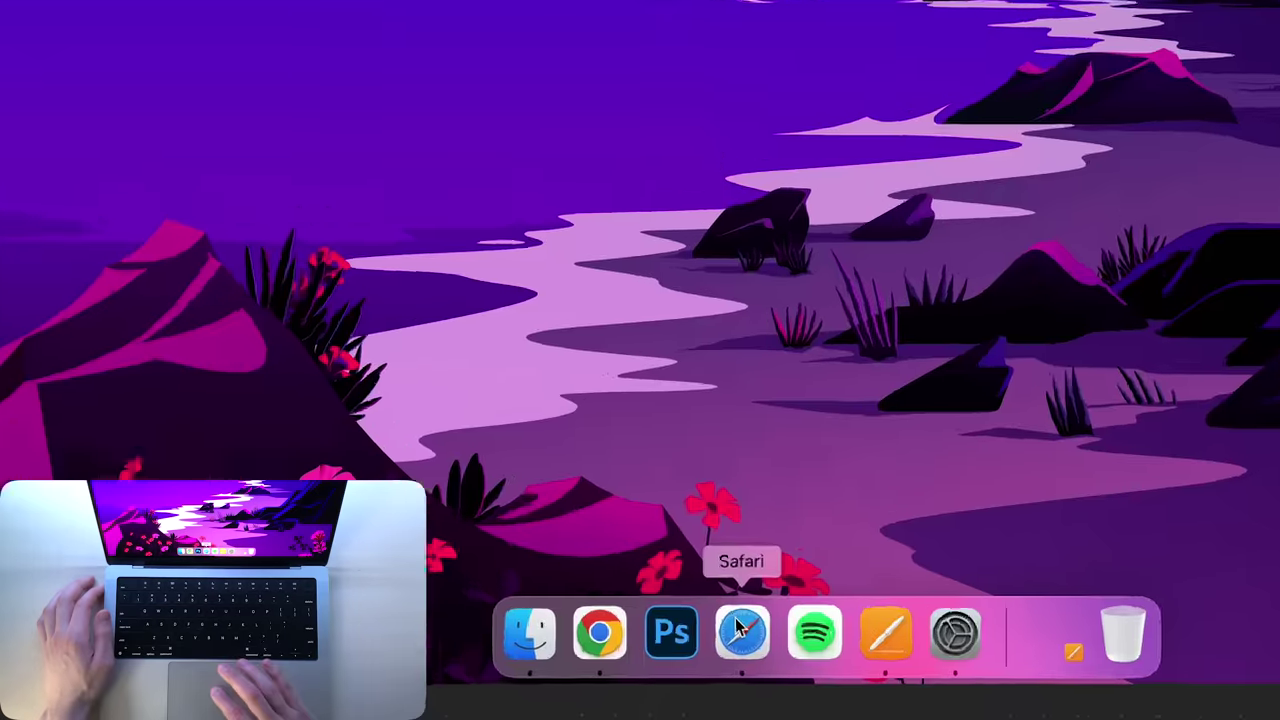
{"action": "mouse_move", "coordinate": [741, 628]}
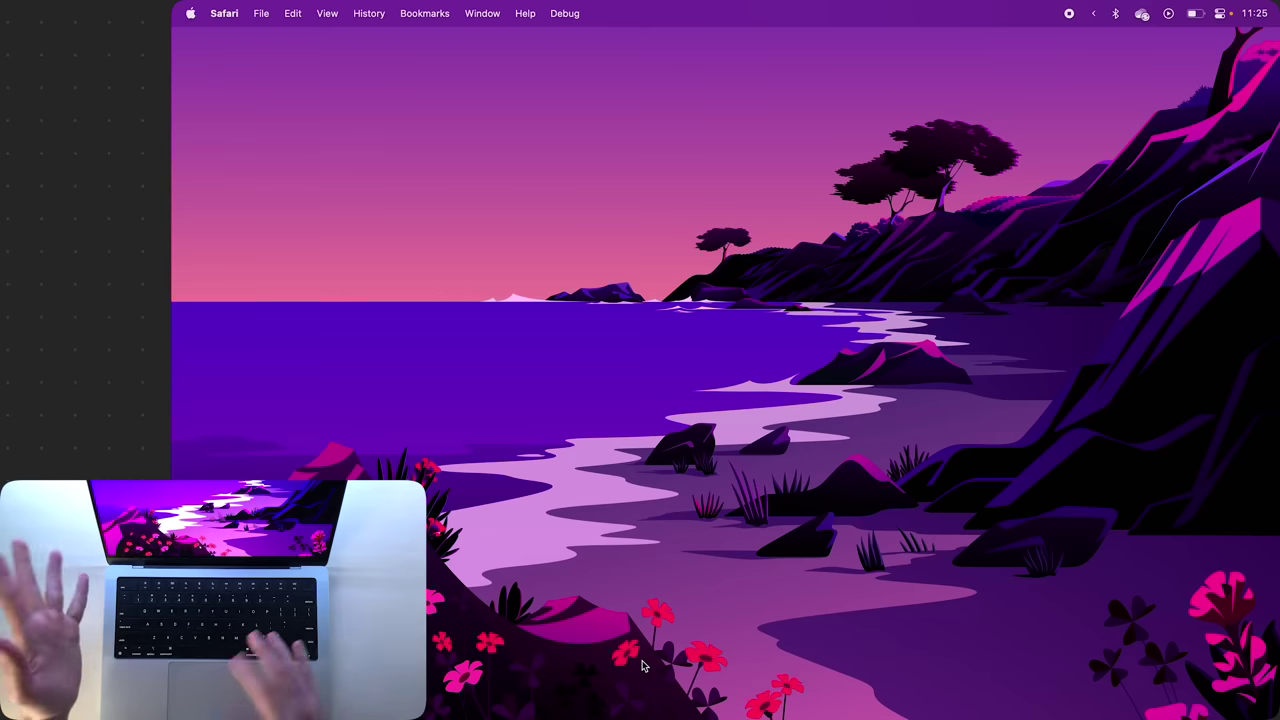
{"action": "left_click", "coordinate": [676, 700]}
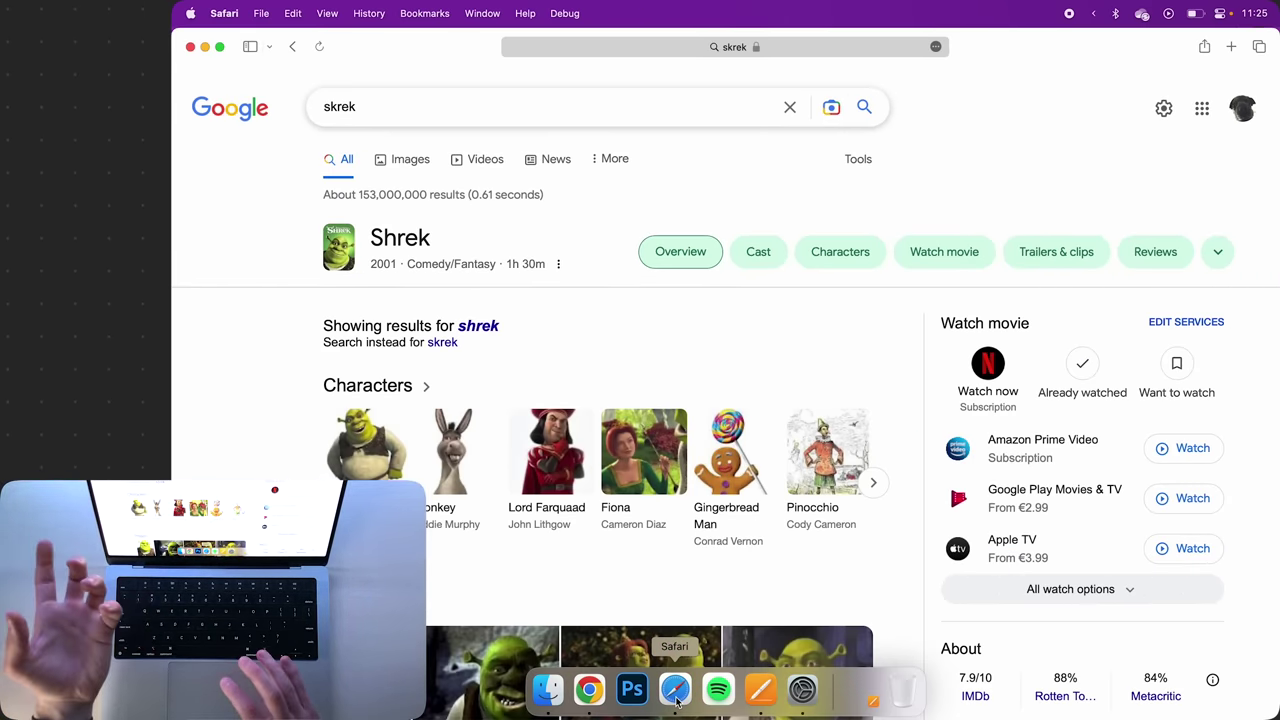
{"action": "left_click", "coordinate": [677, 700]}
{"action": "left_click", "coordinate": [677, 700]}
{"action": "left_click", "coordinate": [677, 700]}
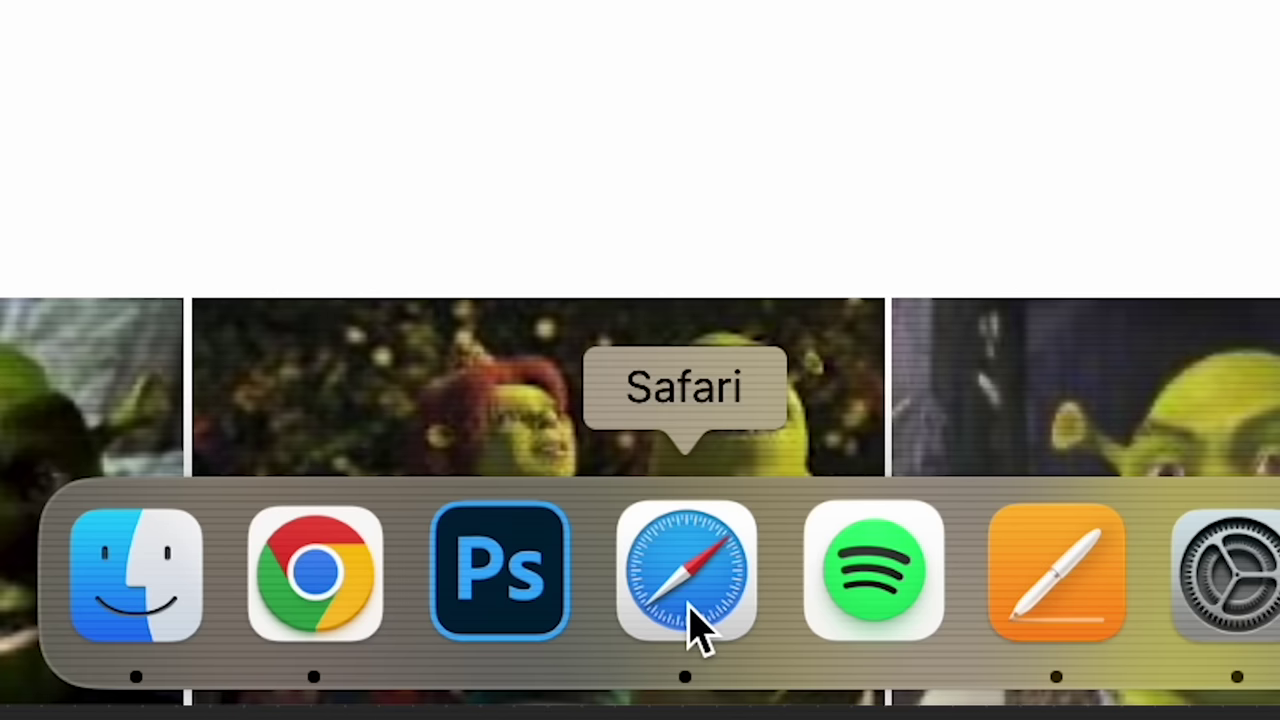
{"action": "mouse_move", "coordinate": [697, 630]}
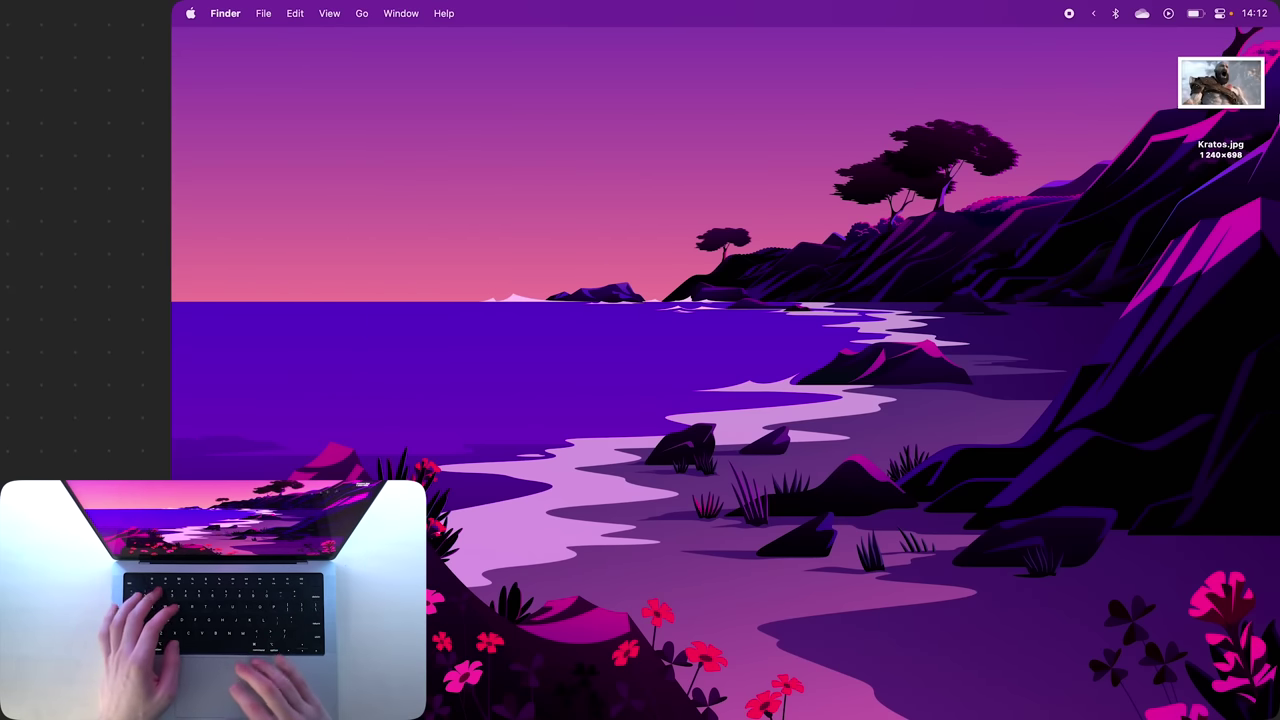
Step: Make a background-removed PNG of Kratos.jpg with Quick Actions, Quick Look it, then trash it
{"action": "right_click", "coordinate": [1193, 90]}
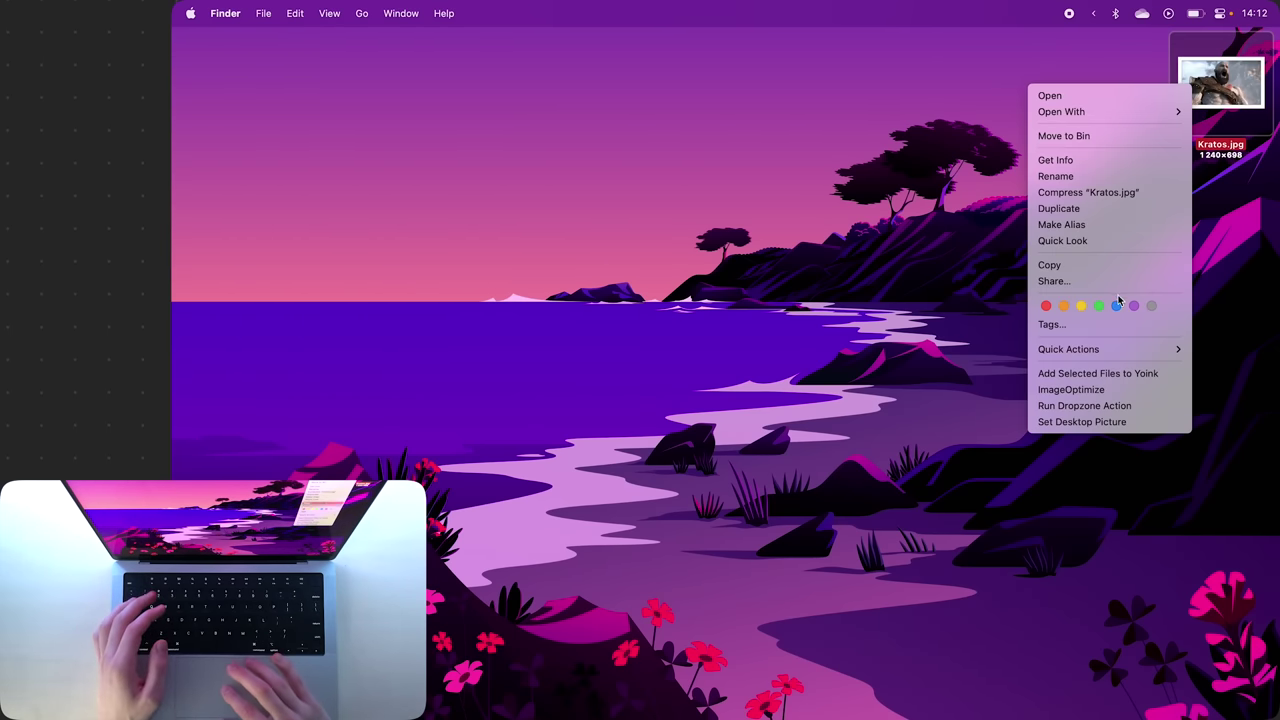
{"action": "mouse_move", "coordinate": [1105, 353]}
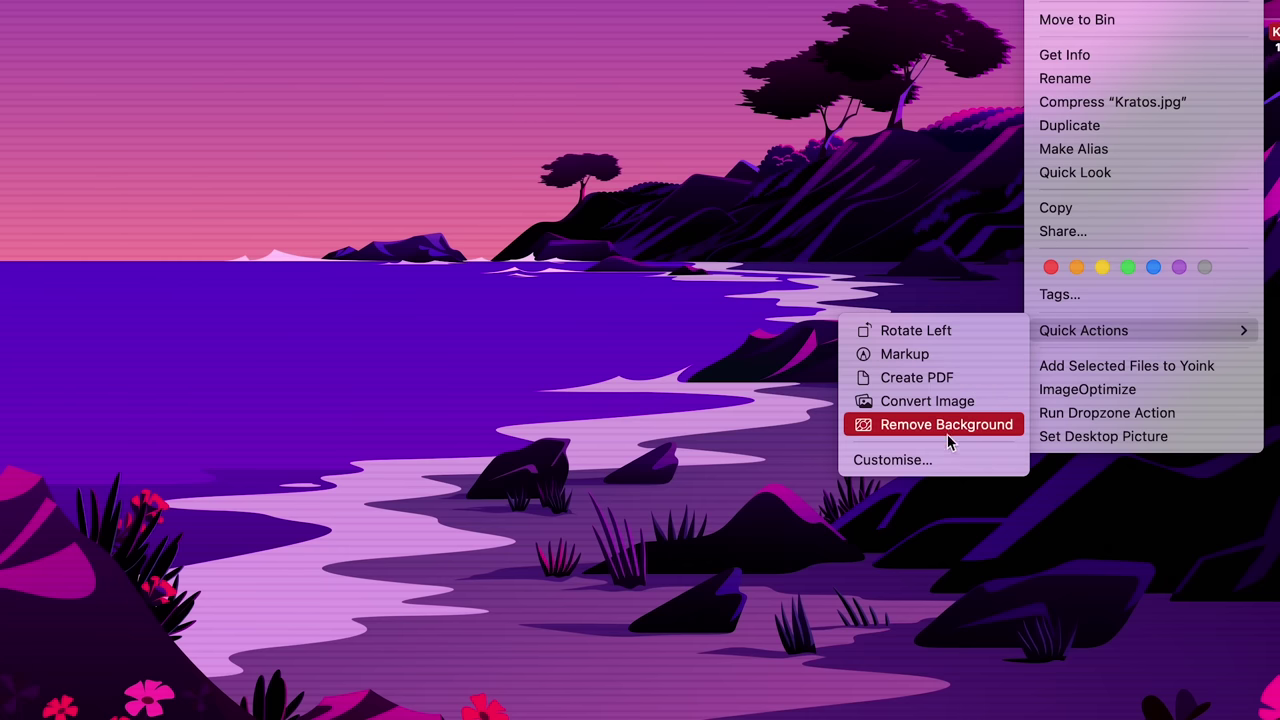
{"action": "left_click", "coordinate": [970, 415]}
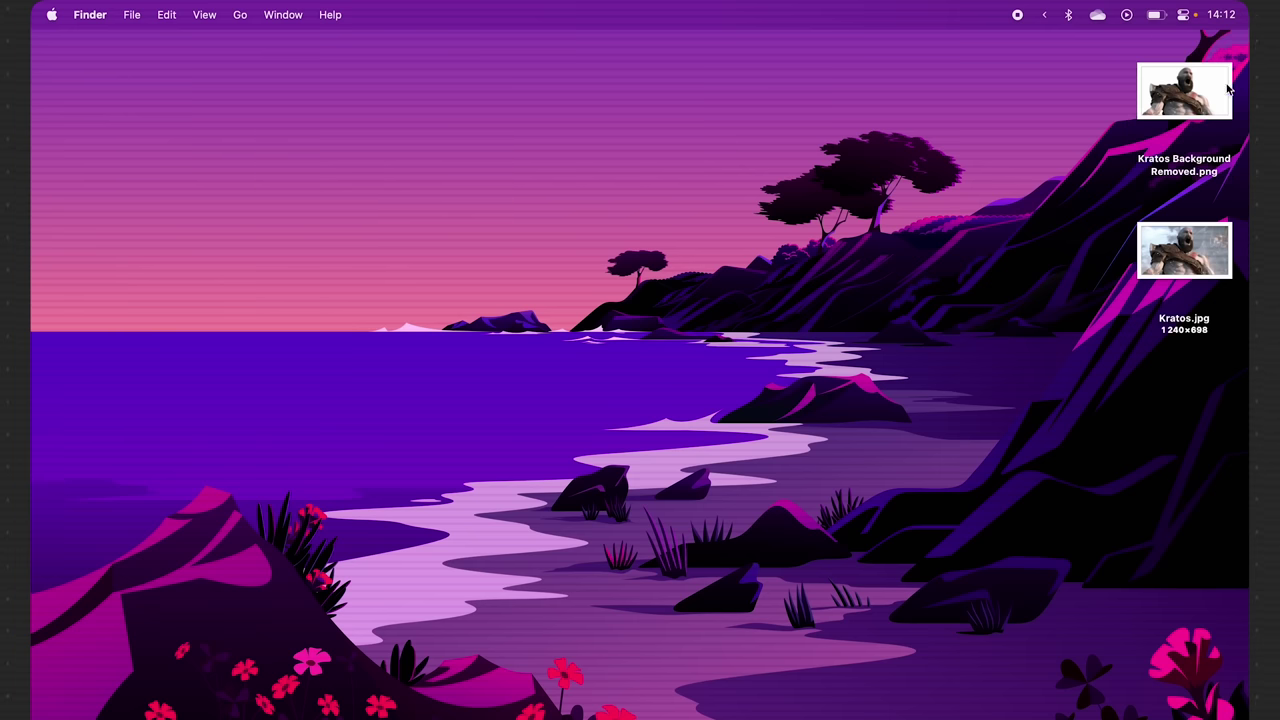
{"action": "left_click", "coordinate": [1226, 91]}
{"action": "key", "text": "space"}
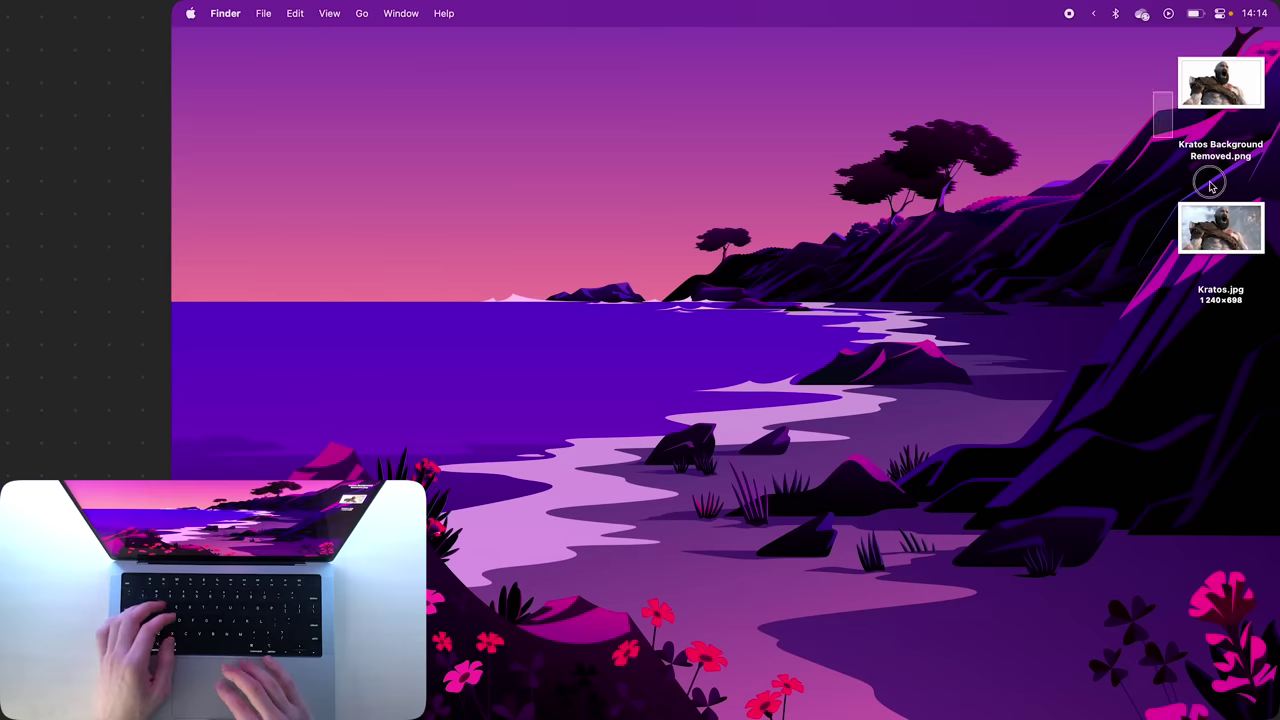
{"action": "left_click", "coordinate": [1220, 86]}
{"action": "key", "text": "super+BackSpace"}
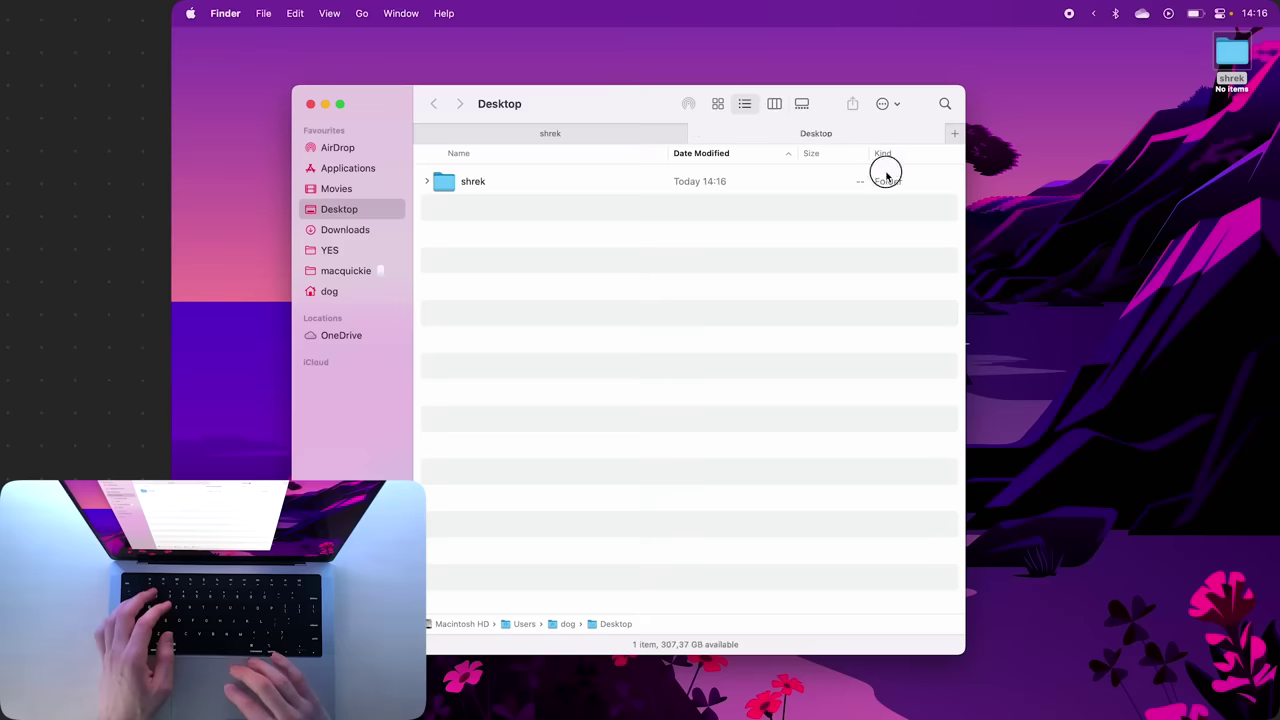
Step: Merge the shrek and new Desktop windows into one tabbed window, then toggle tabs with Ctrl+Tab
{"action": "key", "text": "super+Down"}
{"action": "key", "text": "super+n"}
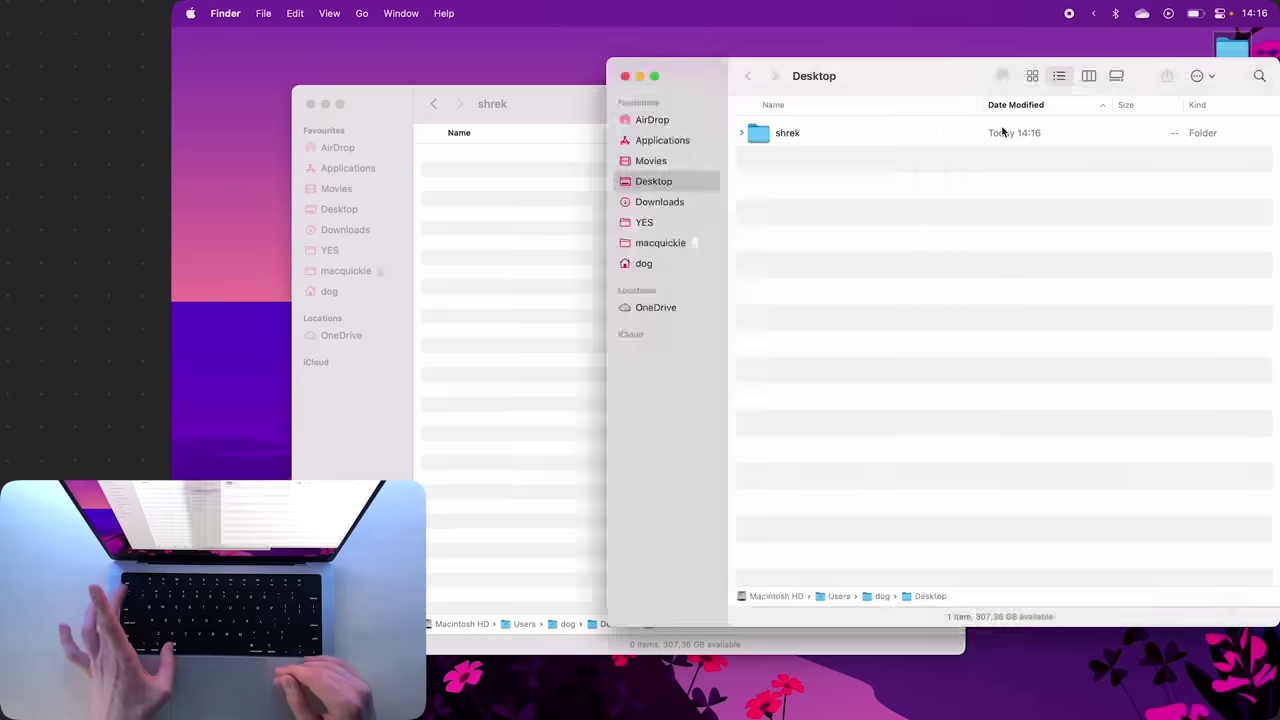
{"action": "key", "text": "super+m"}
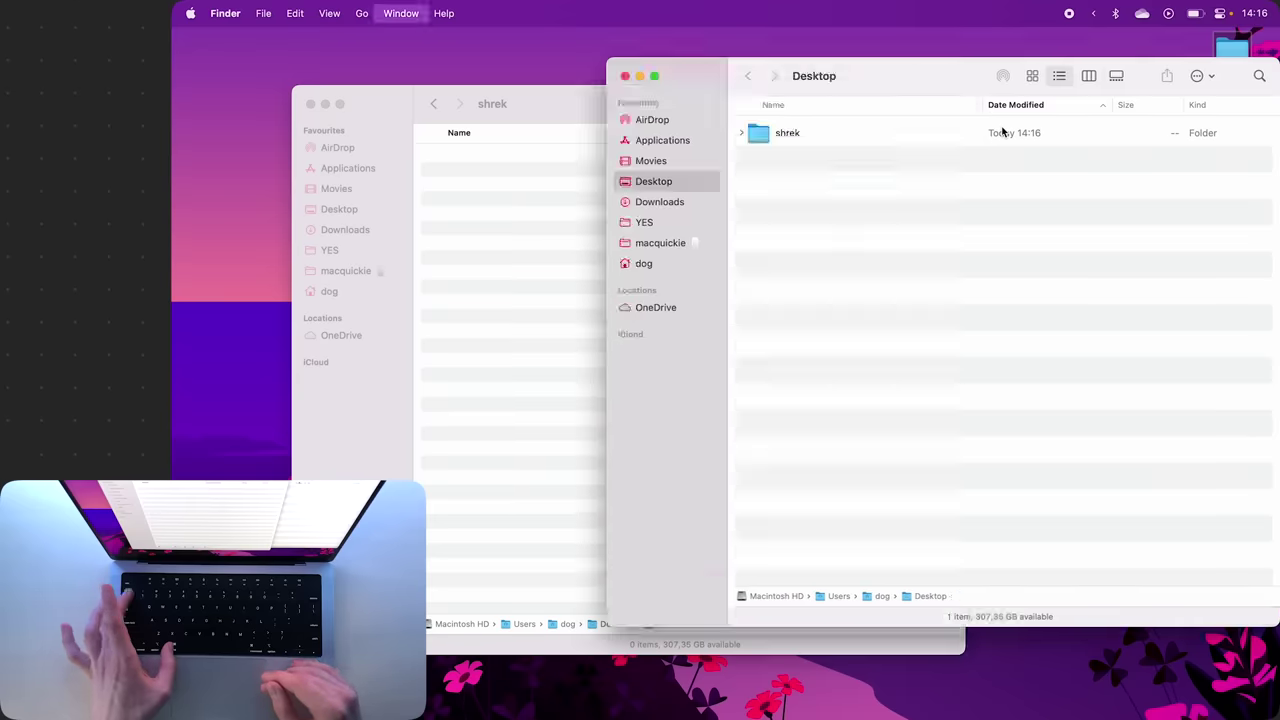
{"action": "left_click", "coordinate": [399, 14]}
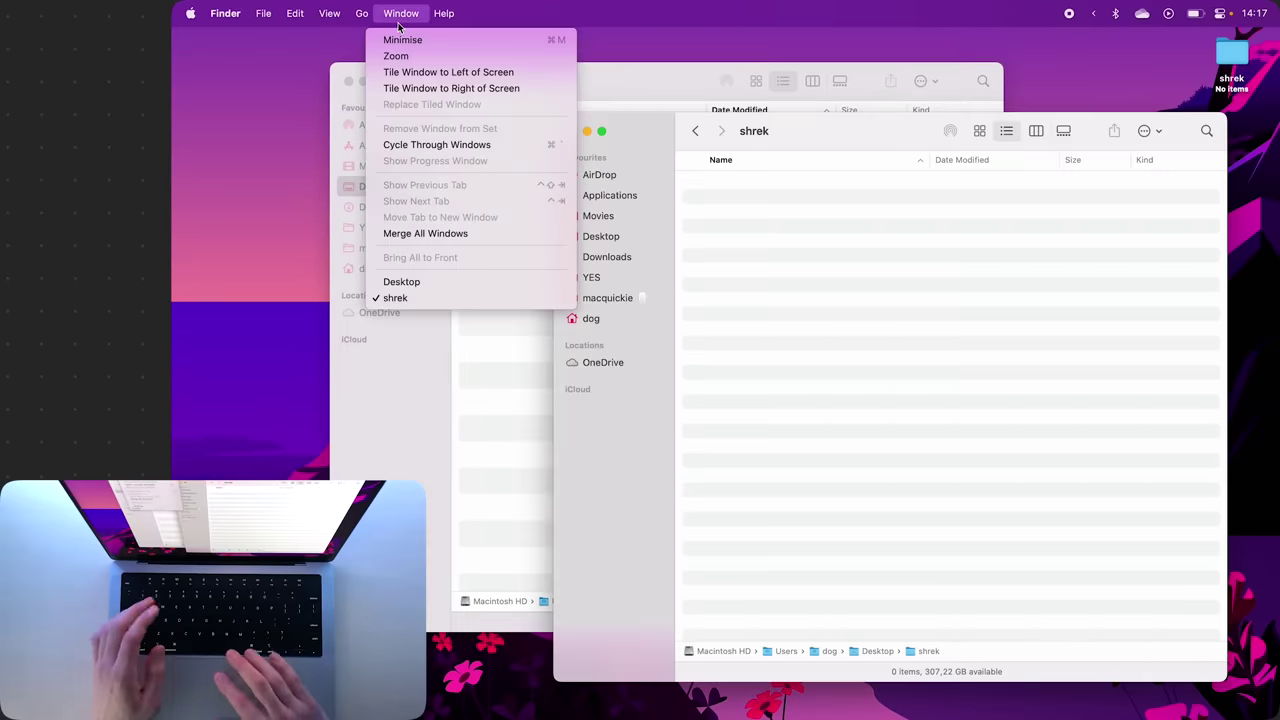
{"action": "left_click", "coordinate": [456, 236]}
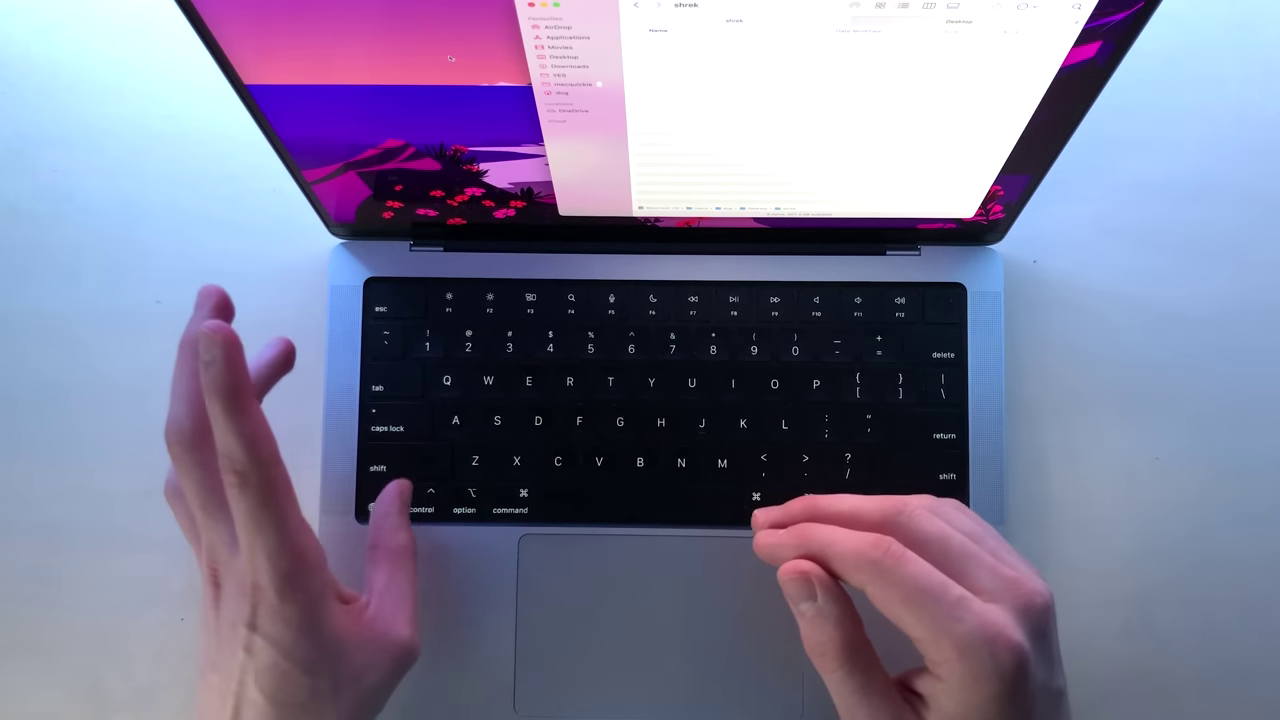
{"action": "key", "text": "ctrl+Tab"}
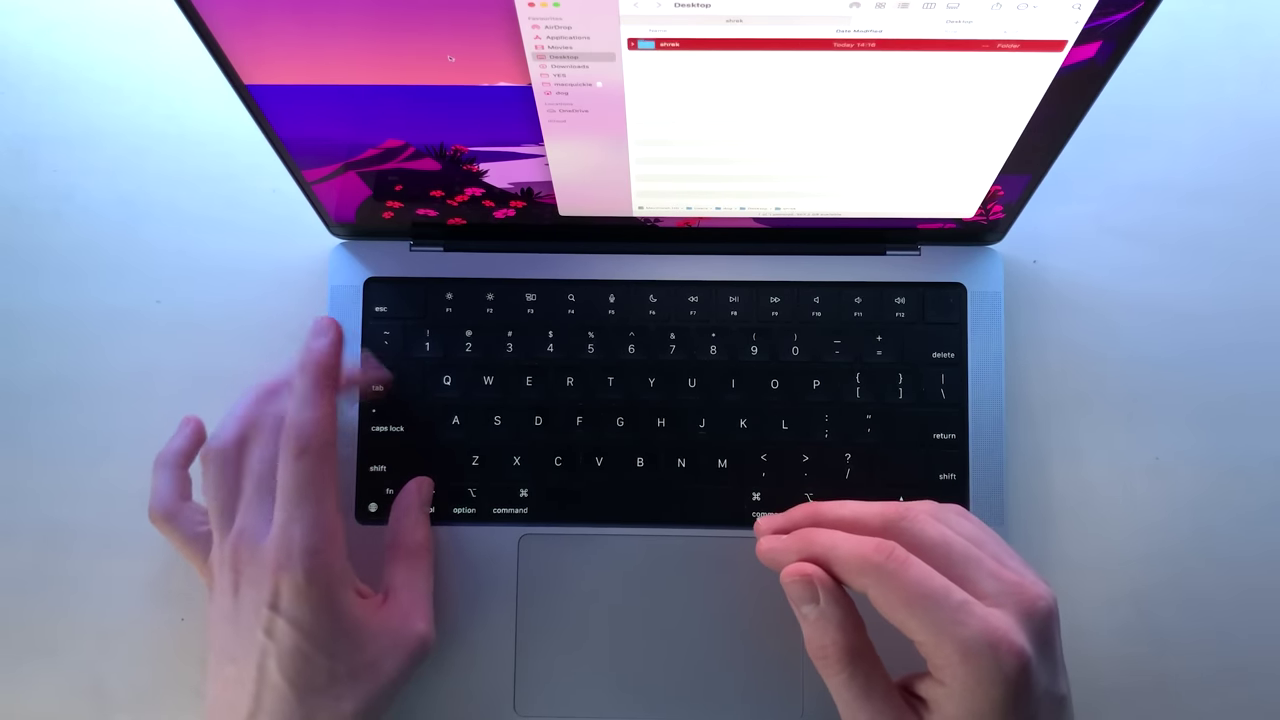
{"action": "key", "text": "ctrl+Tab"}
{"action": "key", "text": "ctrl+Tab"}
{"action": "key", "text": "ctrl+Tab"}
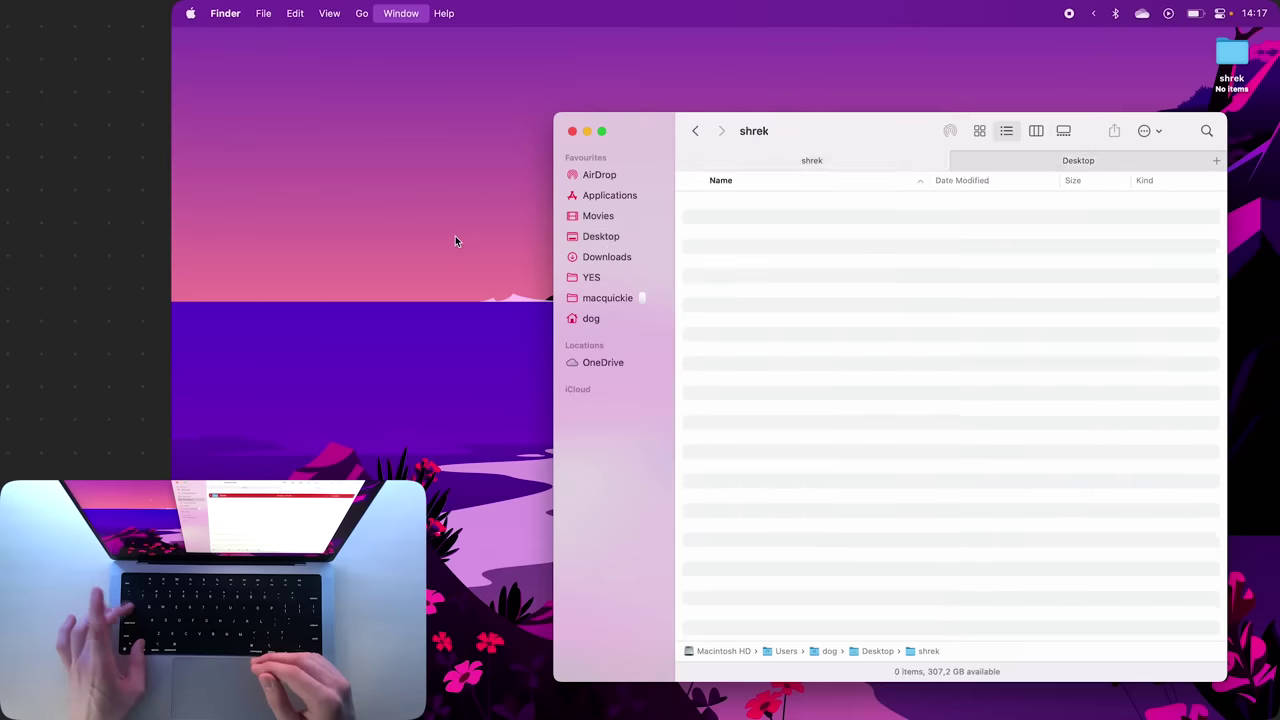
{"action": "key", "text": "ctrl+Tab"}
{"action": "key", "text": "ctrl+Tab"}
{"action": "key", "text": "ctrl+Tab"}
{"action": "key", "text": "ctrl+Tab"}
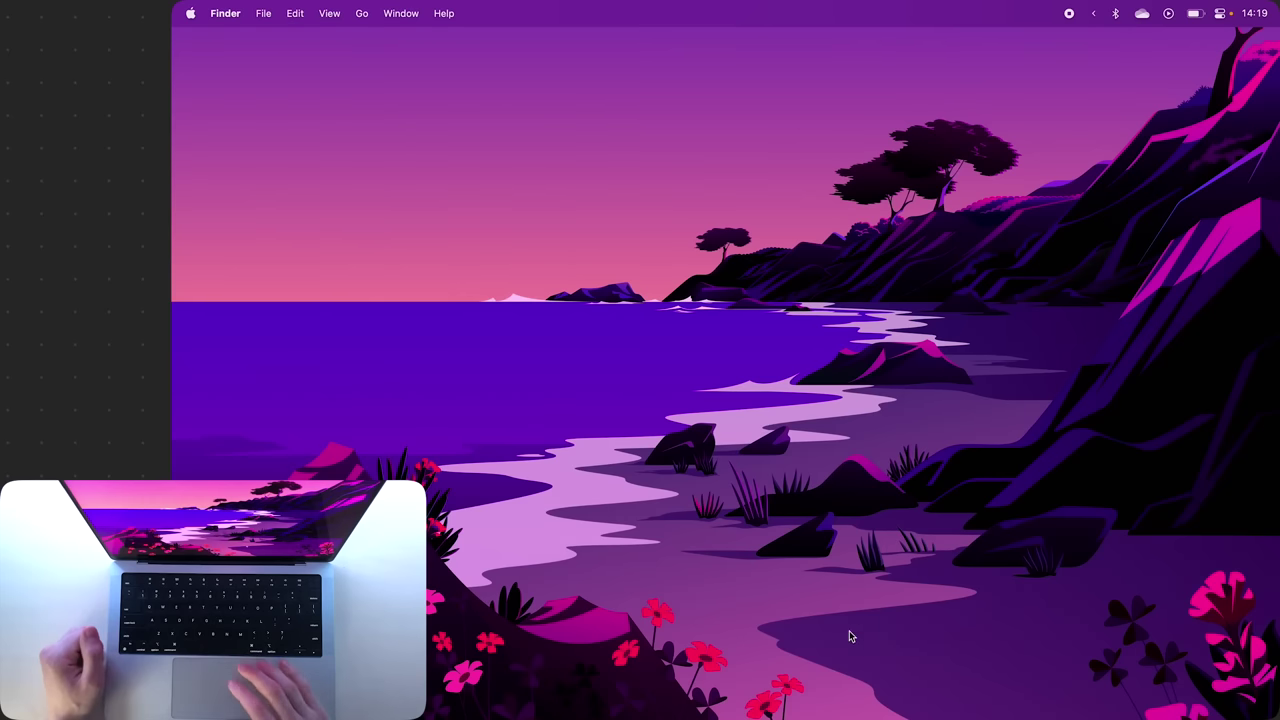
Step: Restore the minimized Chrome YouTube window and drag the YouTube desktop shortcut into the Dock
{"action": "left_click", "coordinate": [872, 689]}
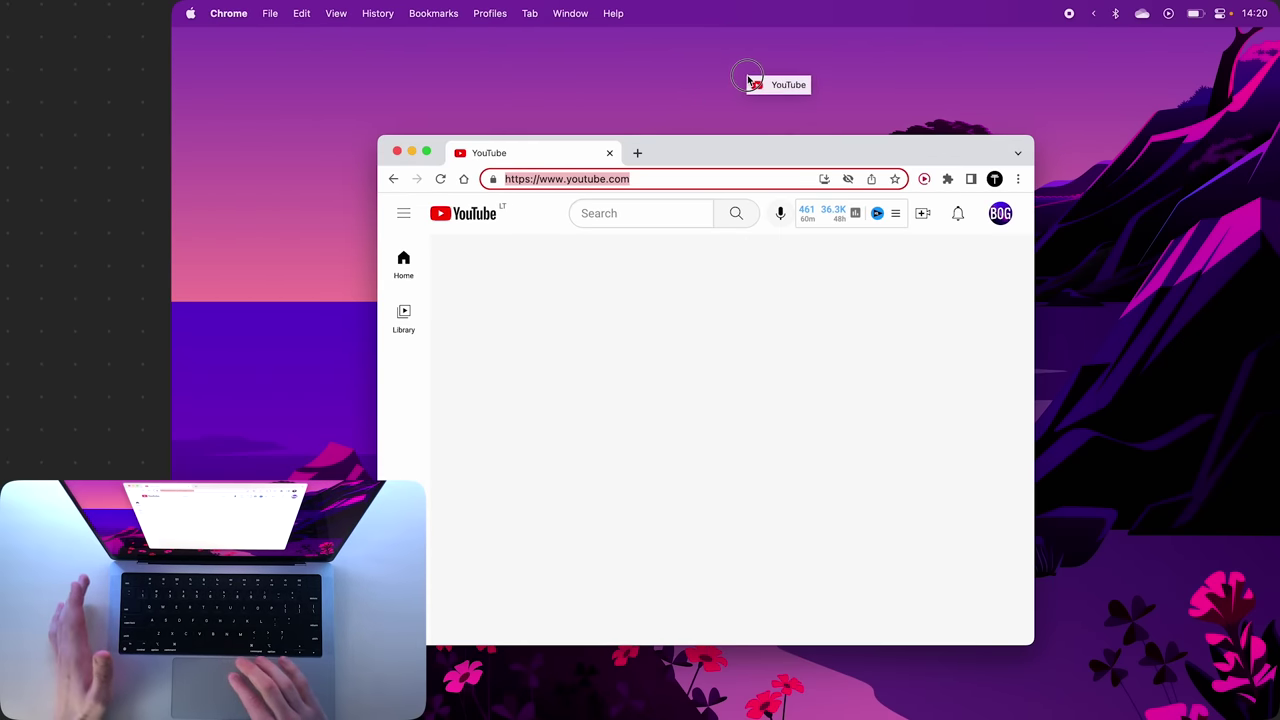
{"action": "left_click", "coordinate": [1188, 100]}
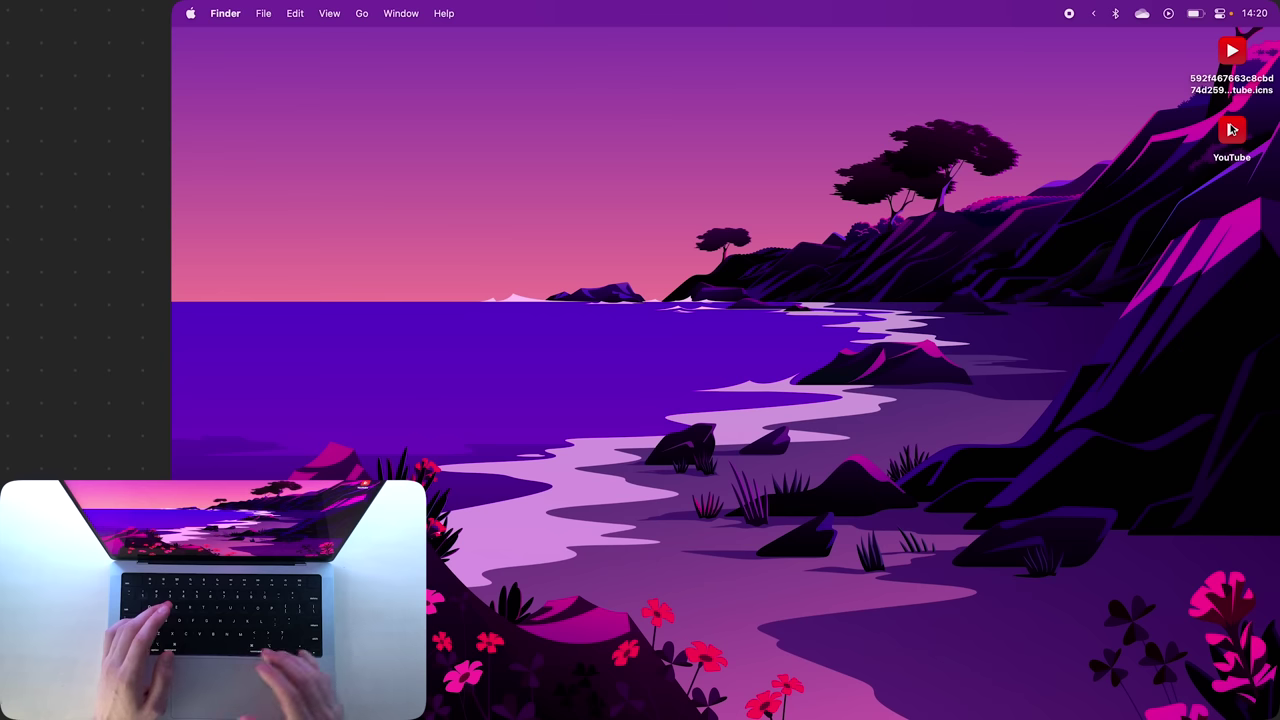
{"action": "left_click_drag", "start_coordinate": [1120, 160], "coordinate": [830, 692]}
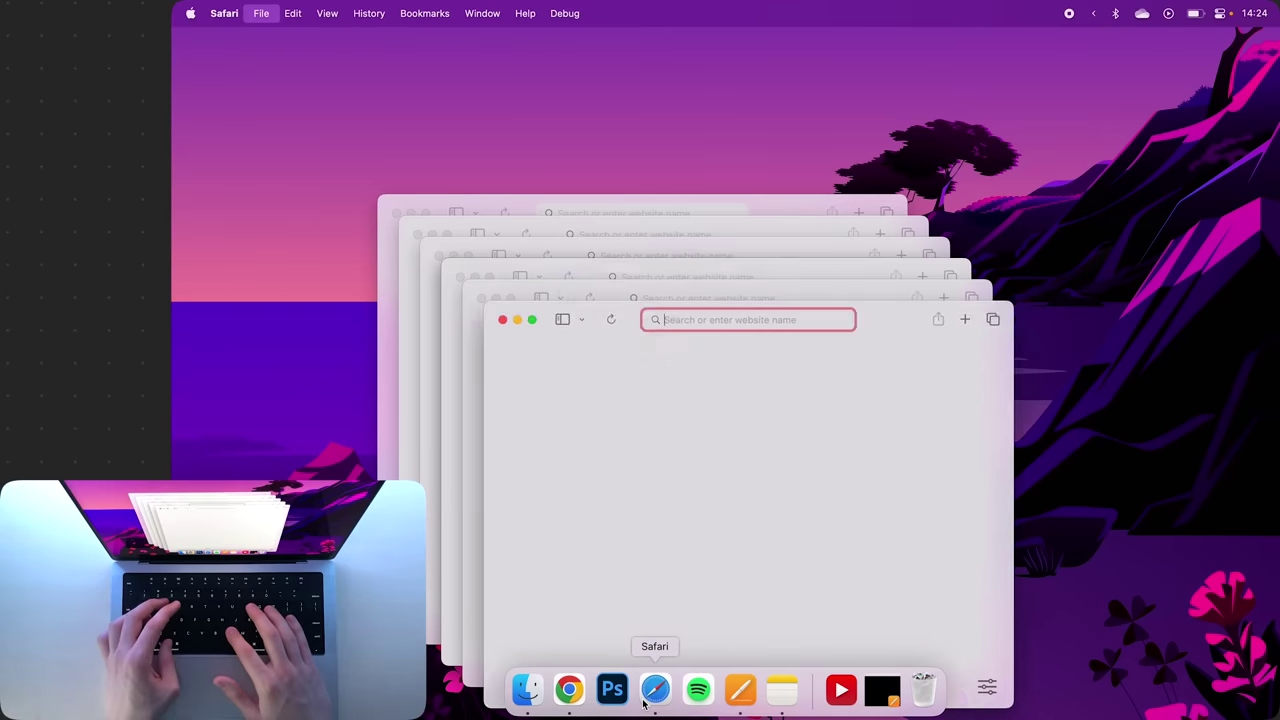
{"action": "key", "text": "super+n"}
{"action": "key", "text": "super+n"}
{"action": "key", "text": "super+n"}
{"action": "key", "text": "super+n"}
{"action": "key", "text": "super+n"}
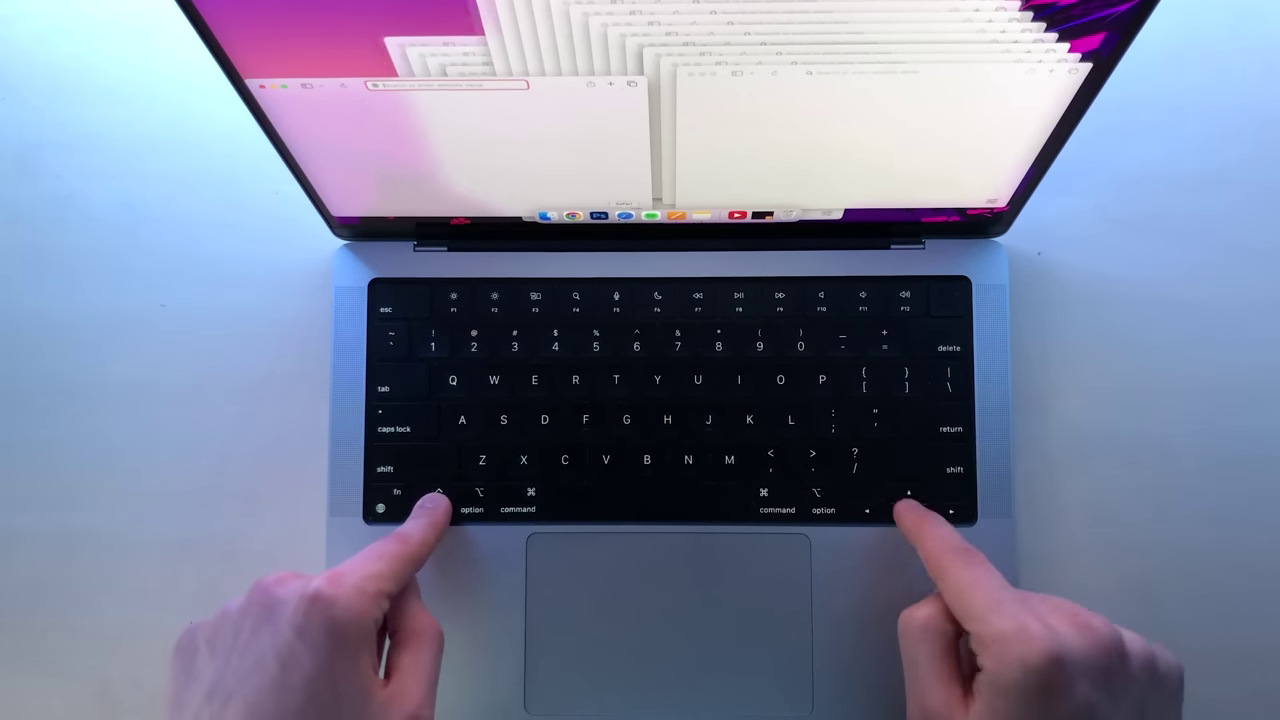
Step: Open extra empty Safari windows, spread them out with Ctrl+Up, switch apps, then close them all
{"action": "key", "text": "ctrl+Up"}
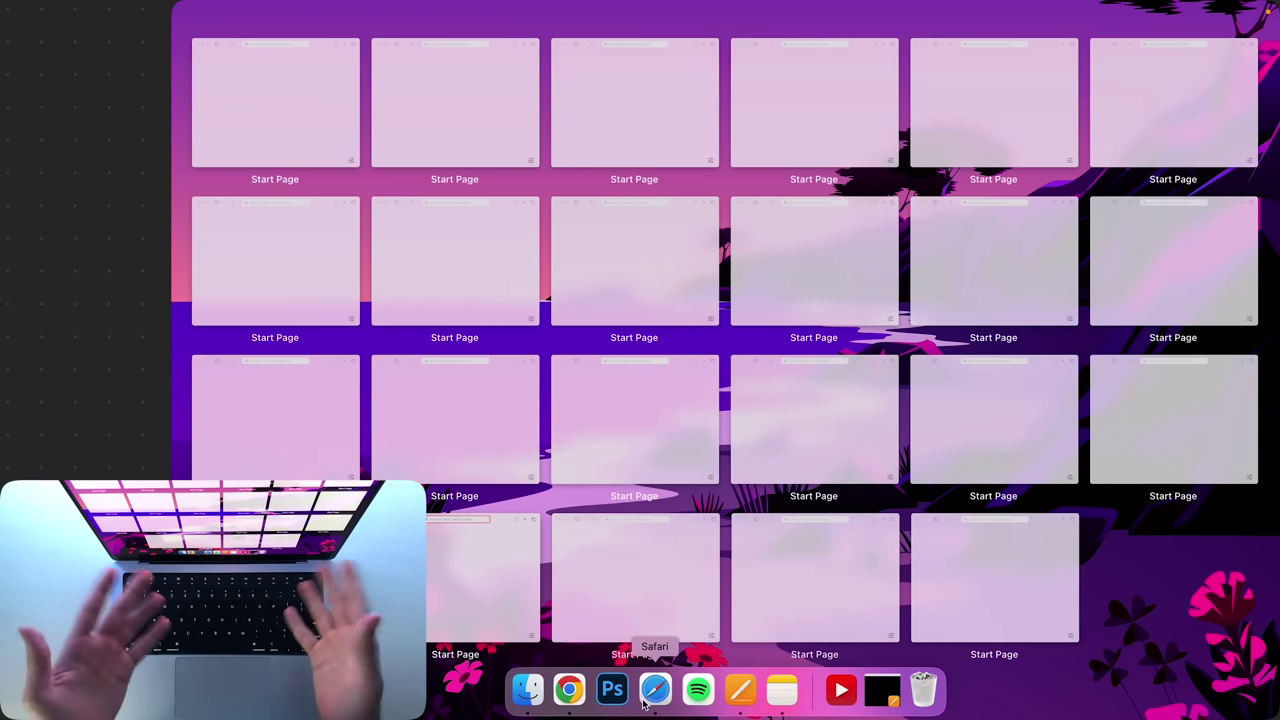
{"action": "left_click", "coordinate": [655, 690]}
{"action": "key", "text": "ctrl+Up"}
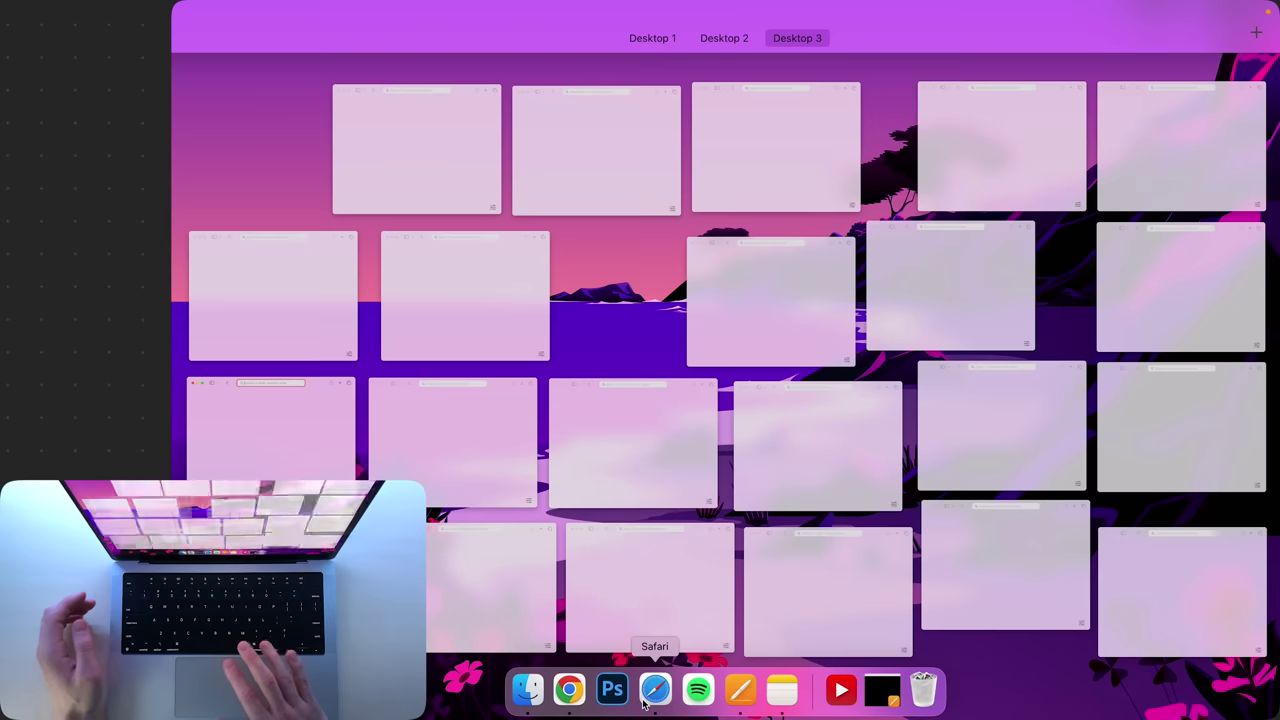
{"action": "left_click", "coordinate": [631, 298]}
{"action": "key", "text": "super+Tab"}
{"action": "key", "text": "super+Tab"}
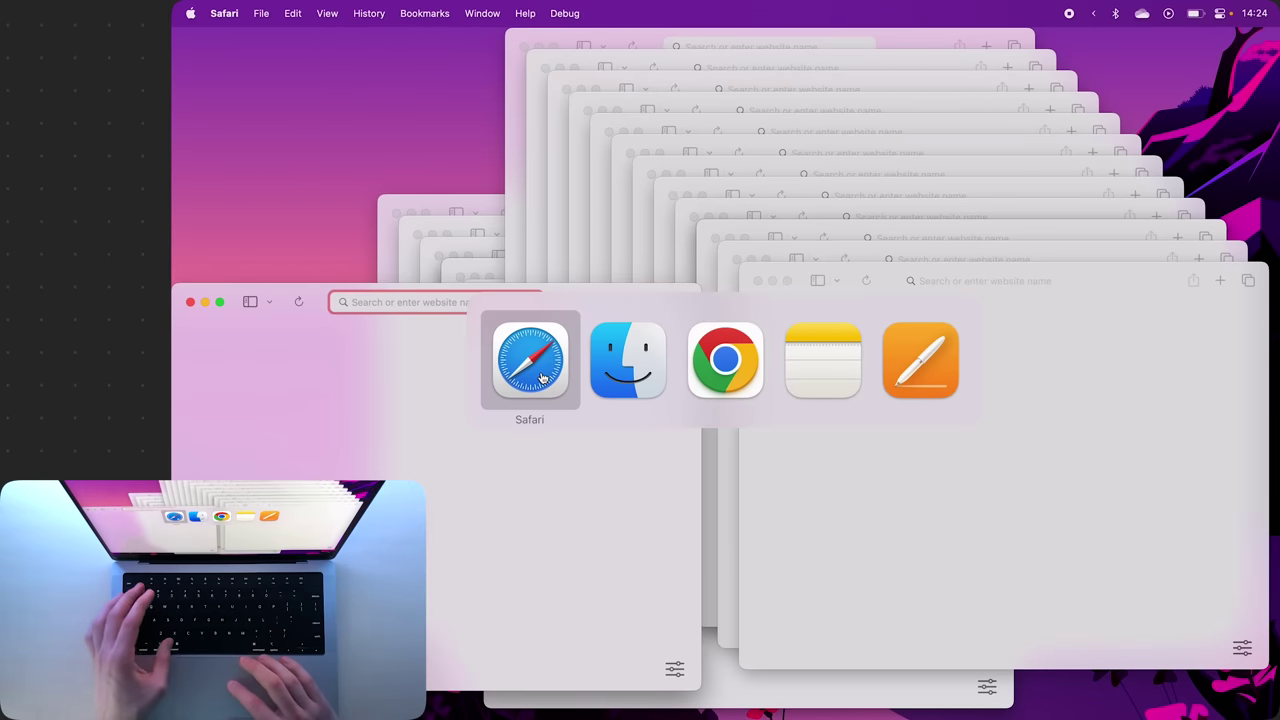
{"action": "key", "text": "super+w"}
{"action": "key", "text": "super+w"}
{"action": "key", "text": "super+w"}
{"action": "key", "text": "super+w"}
{"action": "key", "text": "super+w"}
{"action": "key", "text": "super+w"}
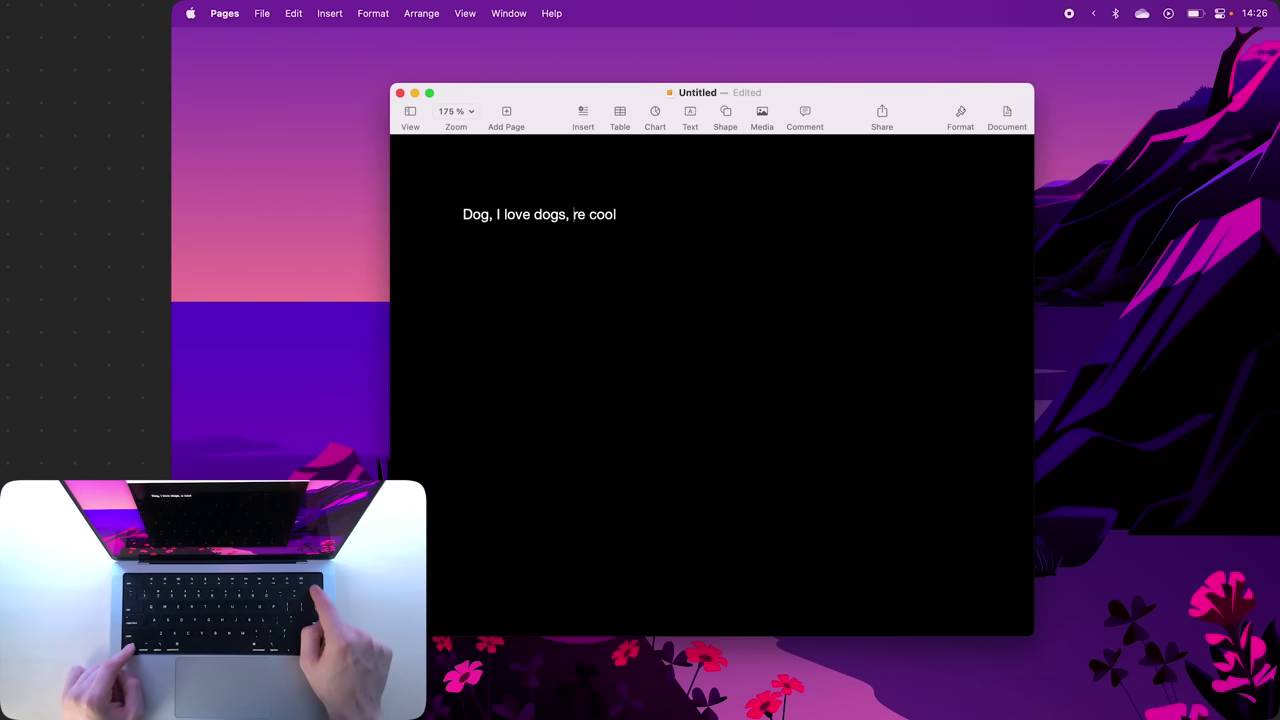
Step: Delete 'love dogs' word by word with Option+Delete, leaving 'Dog, I ,'
{"action": "key", "text": "alt+BackSpace"}
{"action": "key", "text": "alt+BackSpace"}
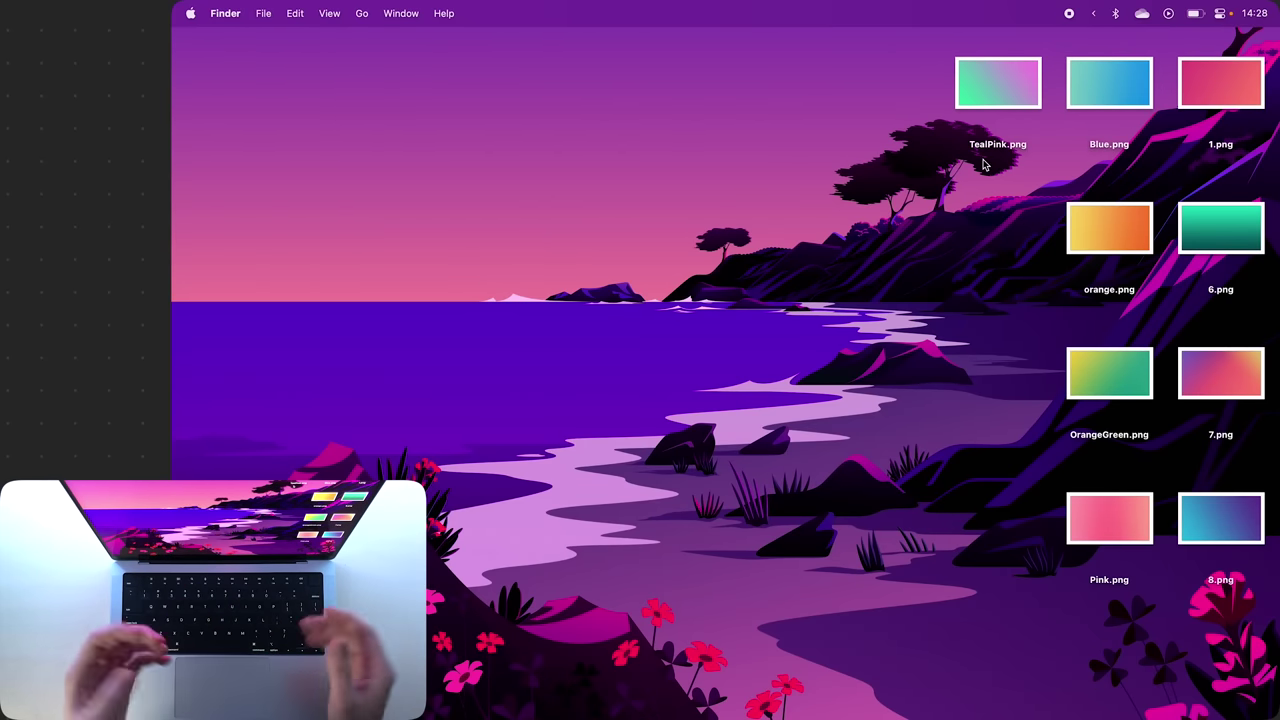
Step: Select the nine PNGs from orange.png to 6.png and browse them in Quick Look with arrow keys
{"action": "left_click", "coordinate": [999, 97]}
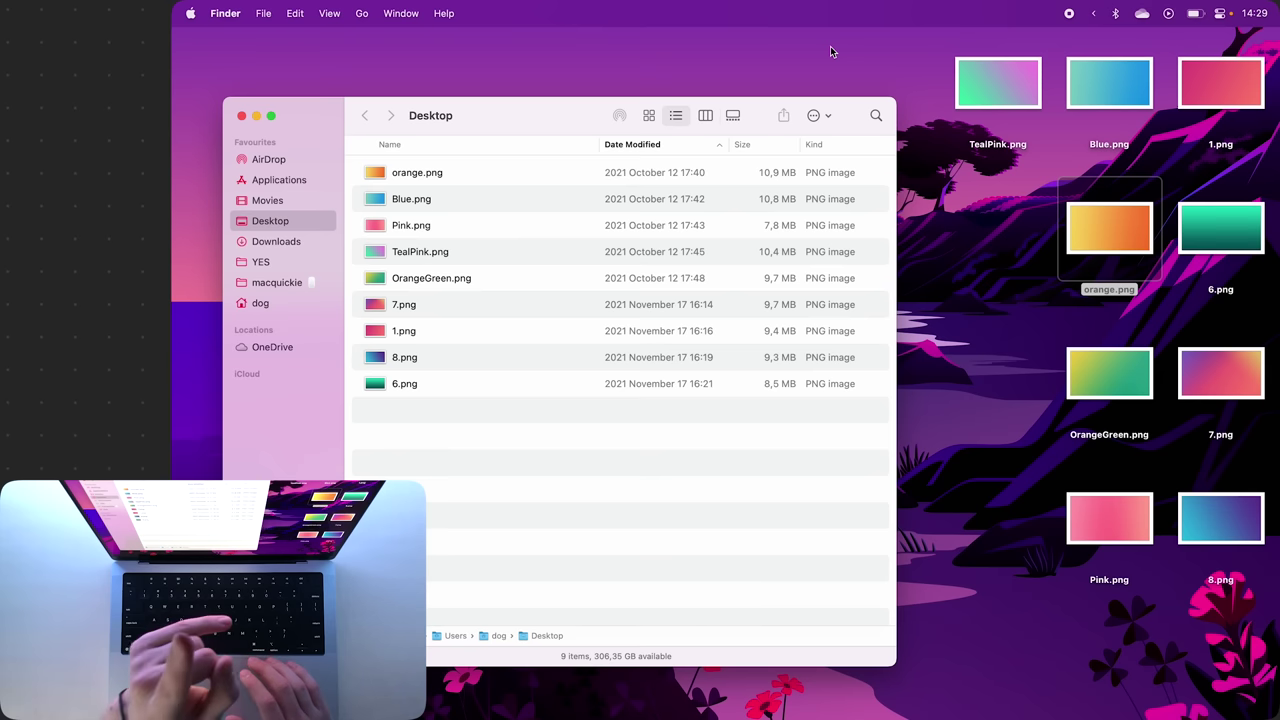
{"action": "left_click", "coordinate": [432, 176]}
{"action": "left_click", "coordinate": [425, 389], "text": "shift"}
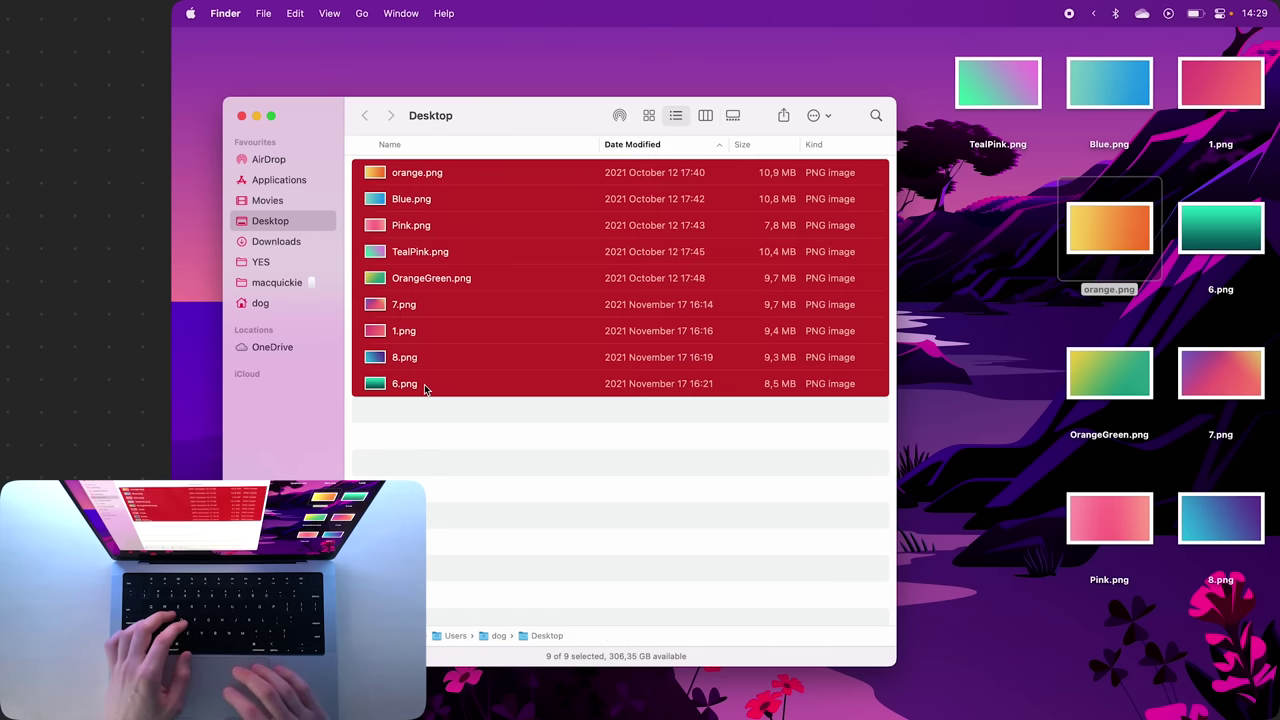
{"action": "left_click", "coordinate": [453, 460]}
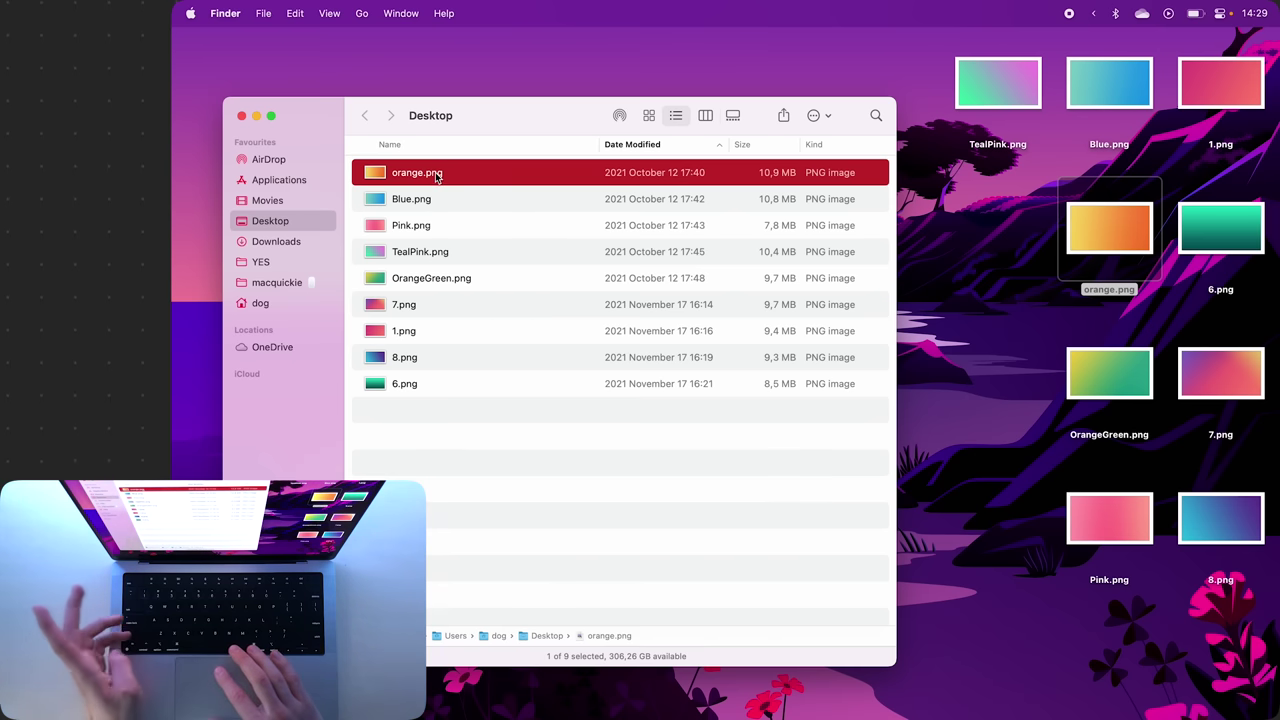
{"action": "left_click", "coordinate": [414, 384], "text": "shift"}
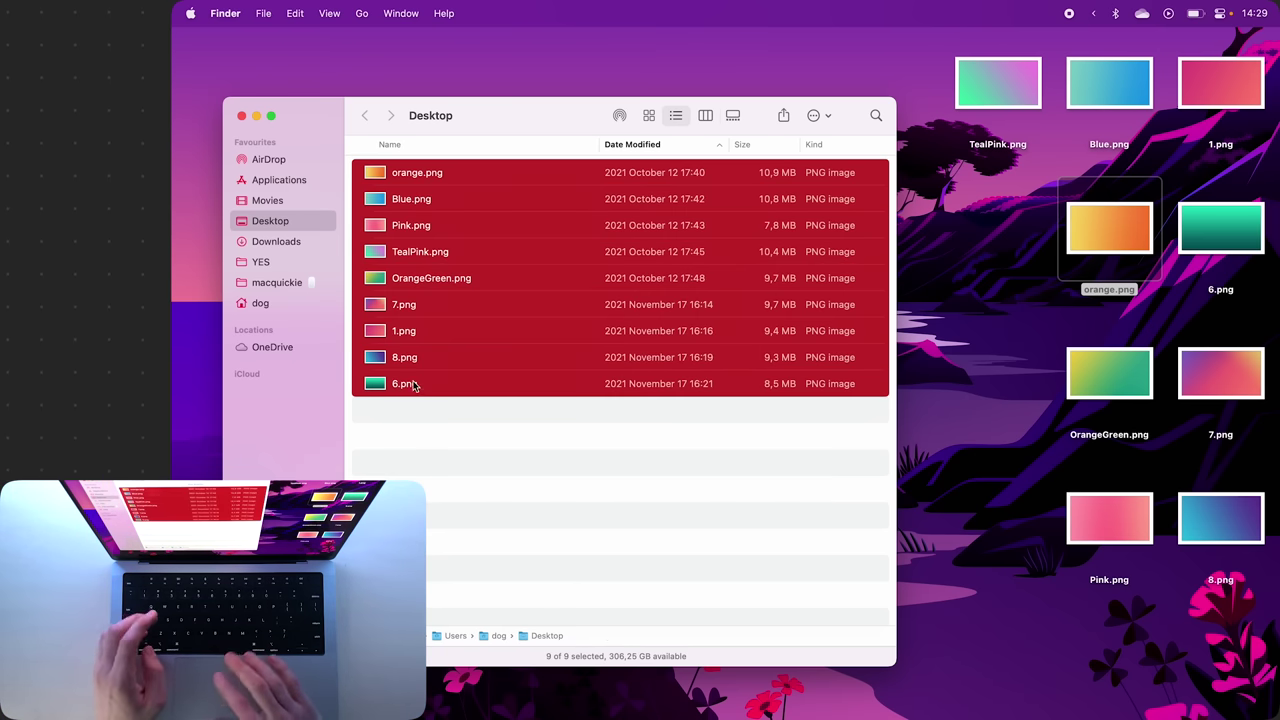
{"action": "key", "text": "space"}
{"action": "key", "text": "Left"}
{"action": "key", "text": "Left"}
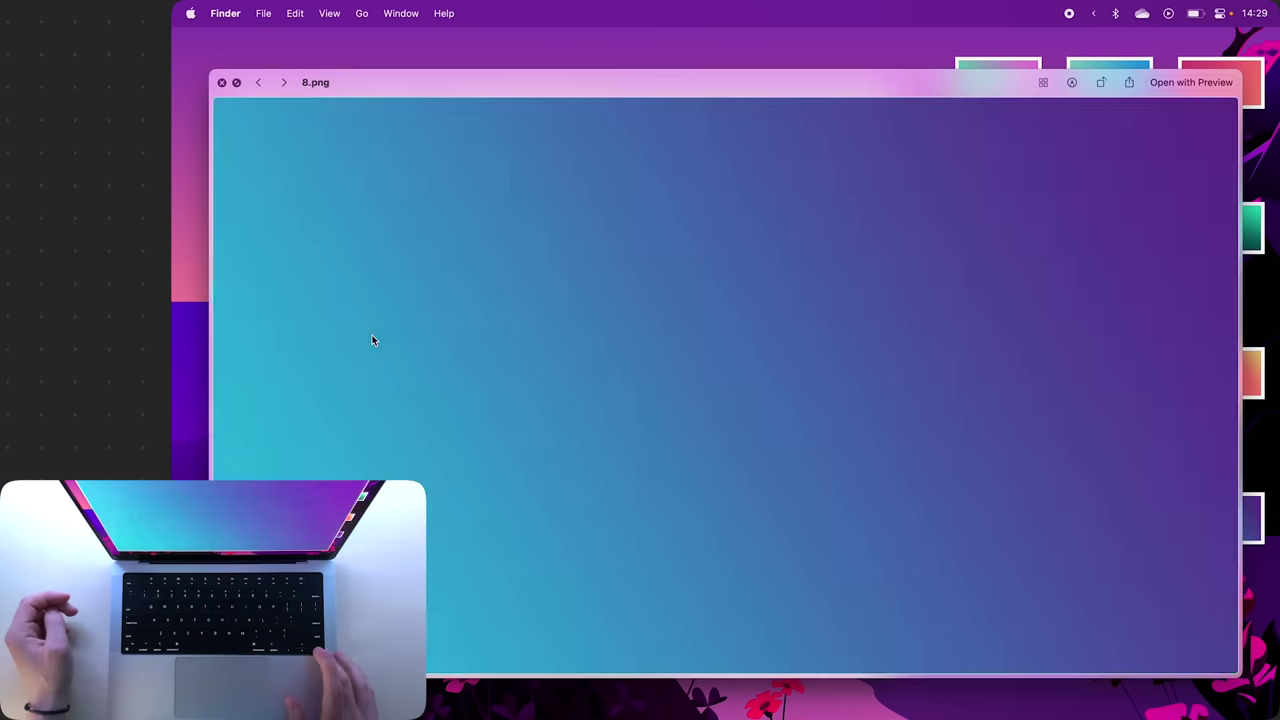
{"action": "key", "text": "Left"}
{"action": "key", "text": "Left"}
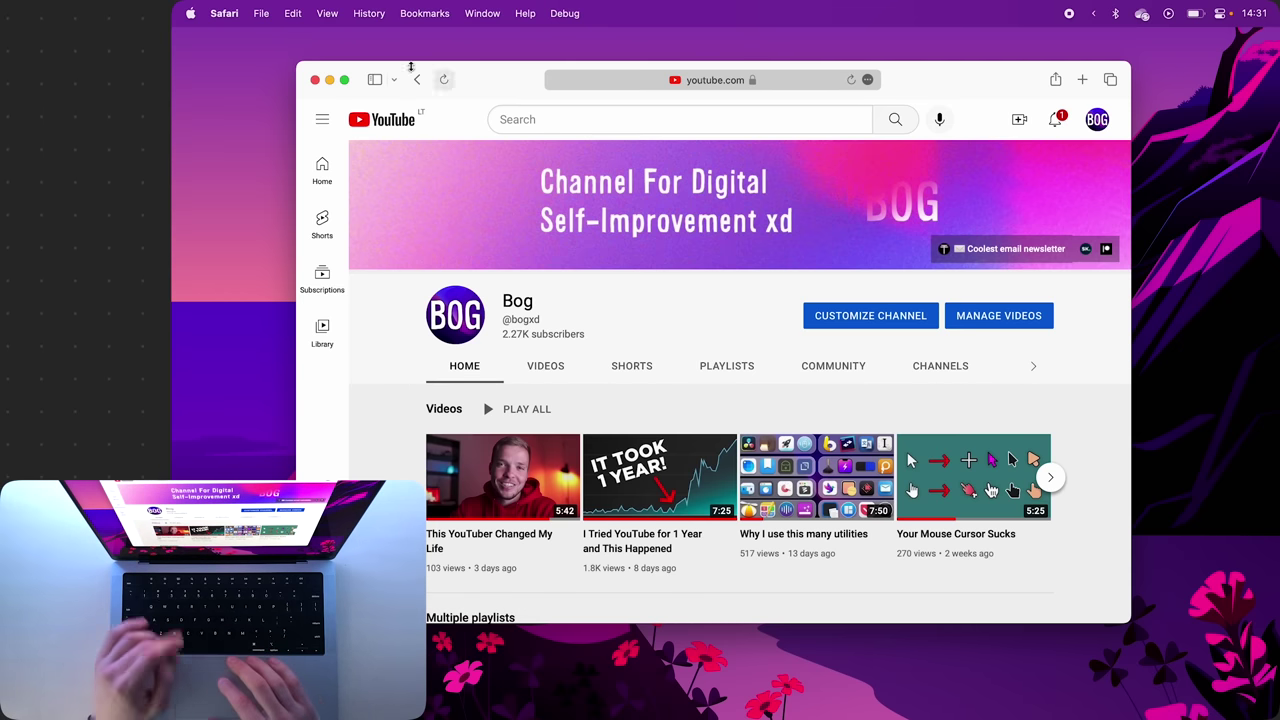
Step: Set youtube.com's Auto-Play setting to Never Auto-Play in Safari's site settings
{"action": "left_click", "coordinate": [226, 14]}
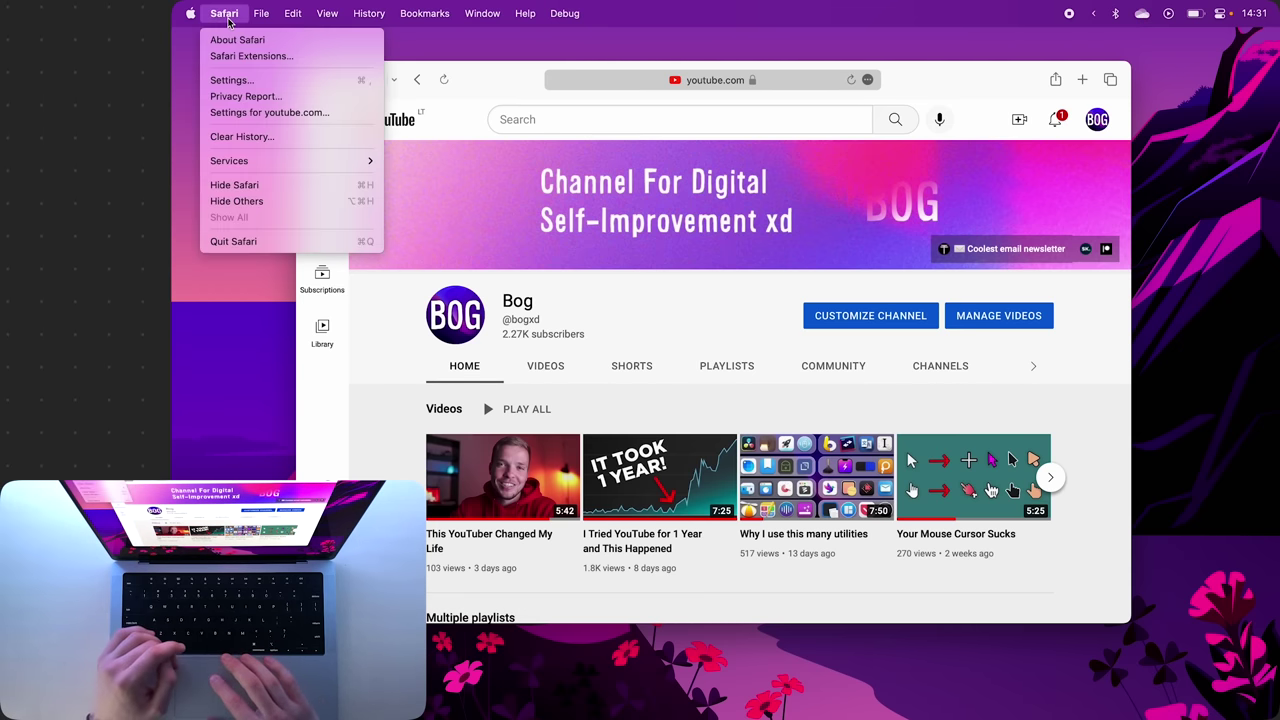
{"action": "left_click", "coordinate": [268, 113]}
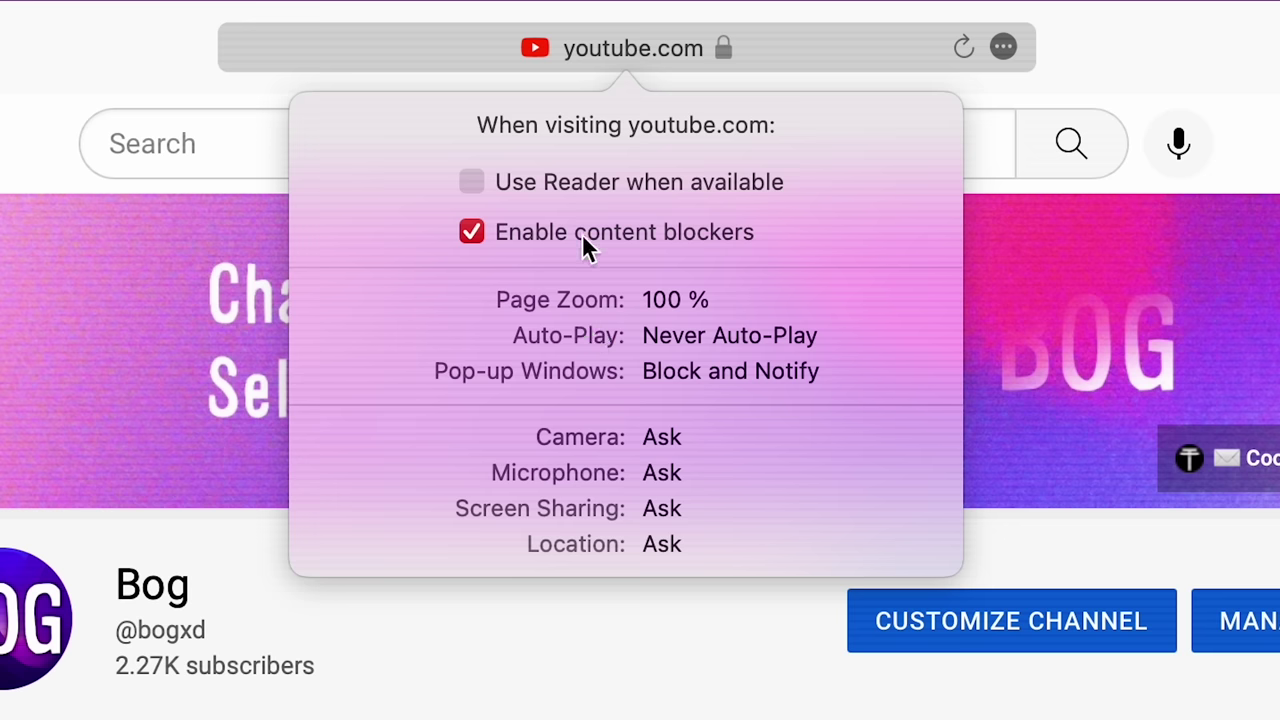
{"action": "left_click", "coordinate": [754, 337]}
{"action": "left_click", "coordinate": [736, 337]}
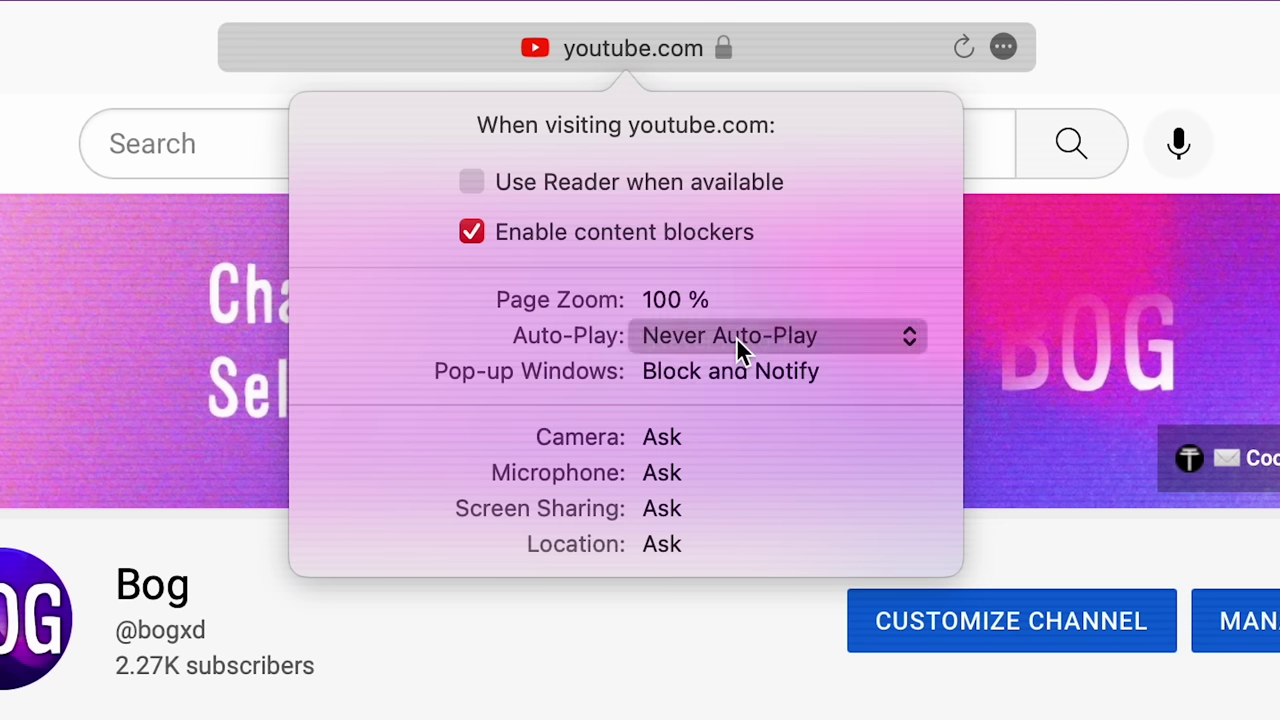
{"action": "key", "text": "Escape"}
Step: Open three channel videos in background tabs, then switch to the 'This YouTuber Changed My Life' tab
{"action": "scroll", "coordinate": [548, 719], "scroll_direction": "down", "scroll_amount": 3}
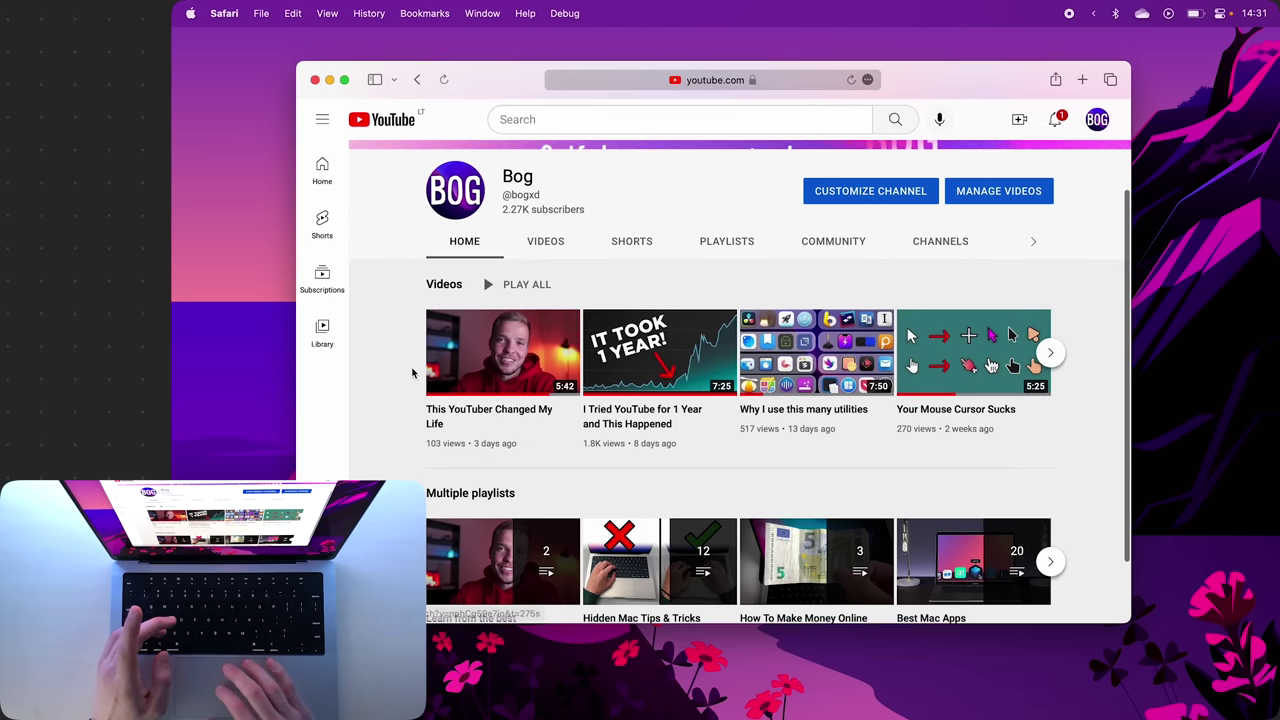
{"action": "left_click", "coordinate": [565, 347], "text": "super"}
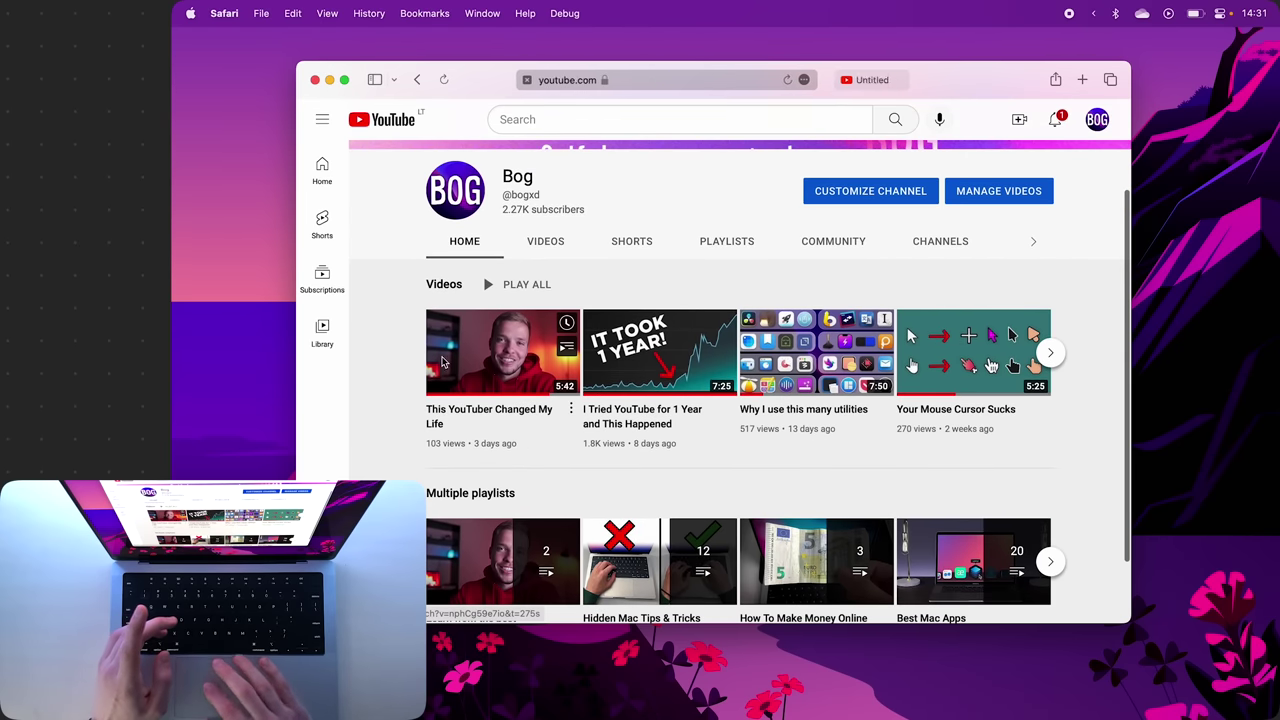
{"action": "left_click", "coordinate": [685, 369], "text": "super"}
{"action": "left_click", "coordinate": [812, 340], "text": "super"}
{"action": "right_click", "coordinate": [811, 339]}
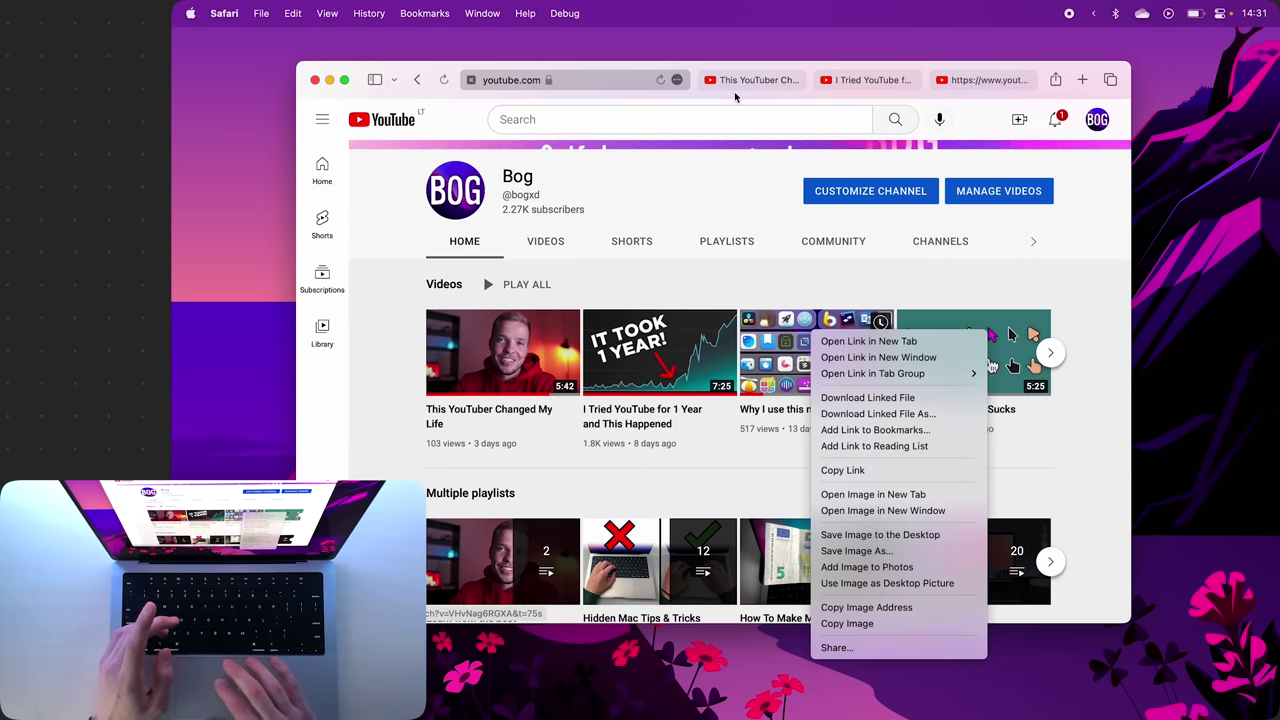
{"action": "left_click", "coordinate": [750, 96]}
{"action": "left_click", "coordinate": [752, 80]}
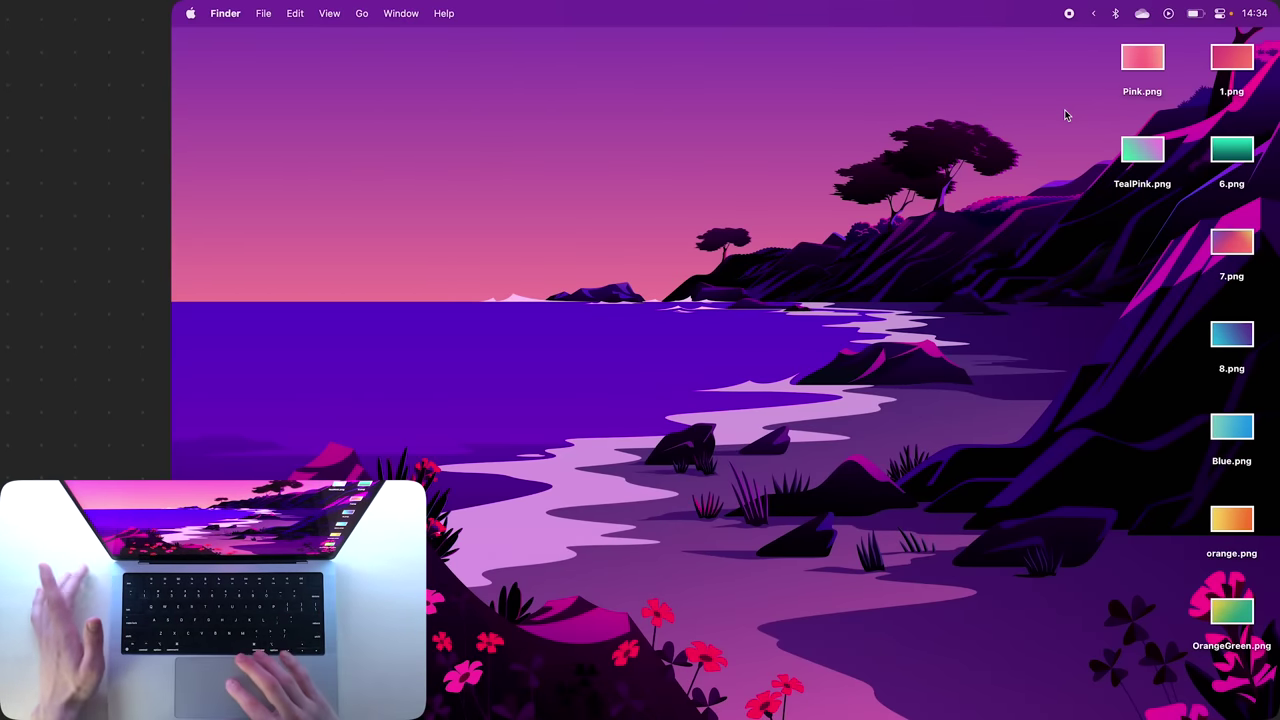
Step: Select all nine desktop images, open an info window for each, then close them all at once
{"action": "left_click_drag", "start_coordinate": [1060, 62], "coordinate": [1238, 647]}
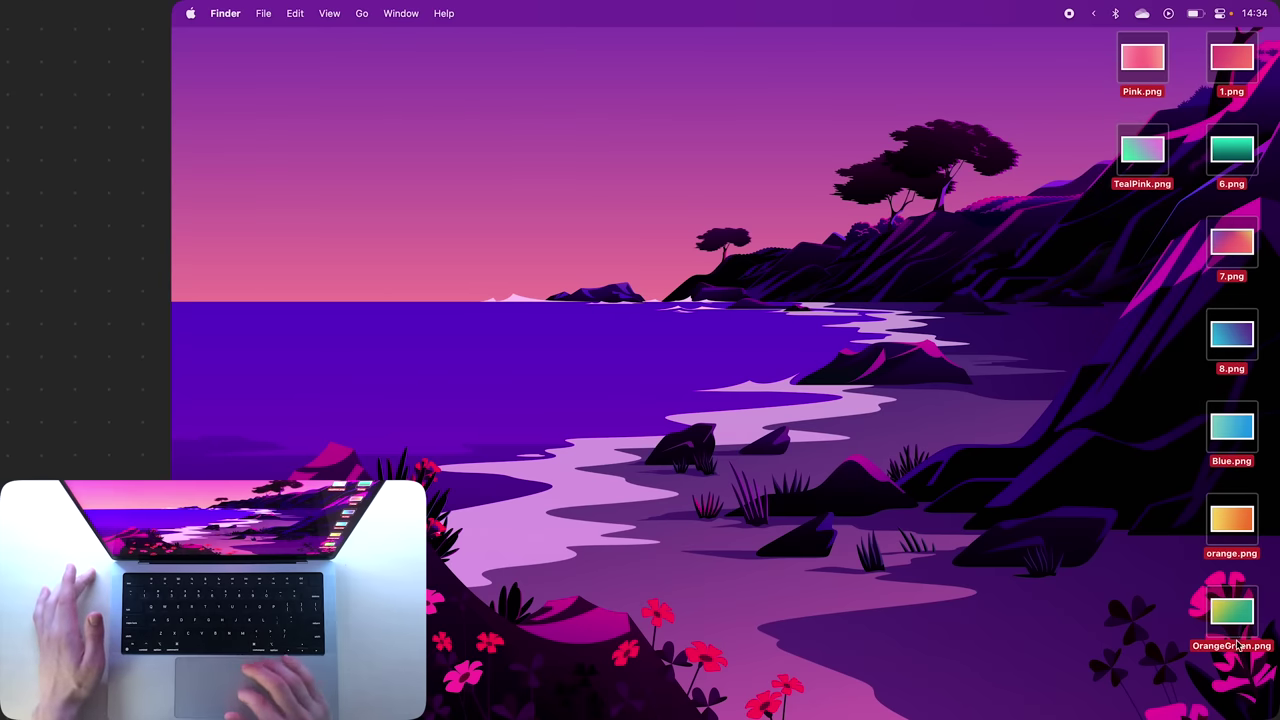
{"action": "key", "text": "super+i"}
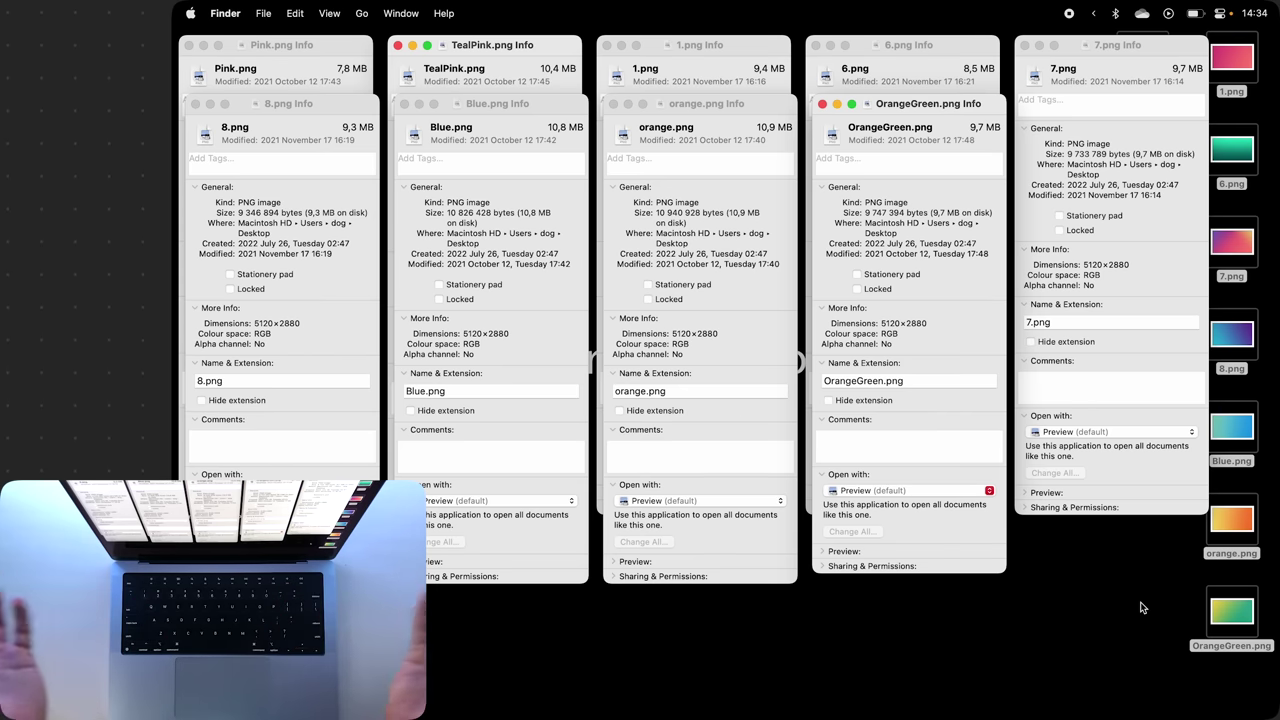
{"action": "key", "text": "super+alt+w"}
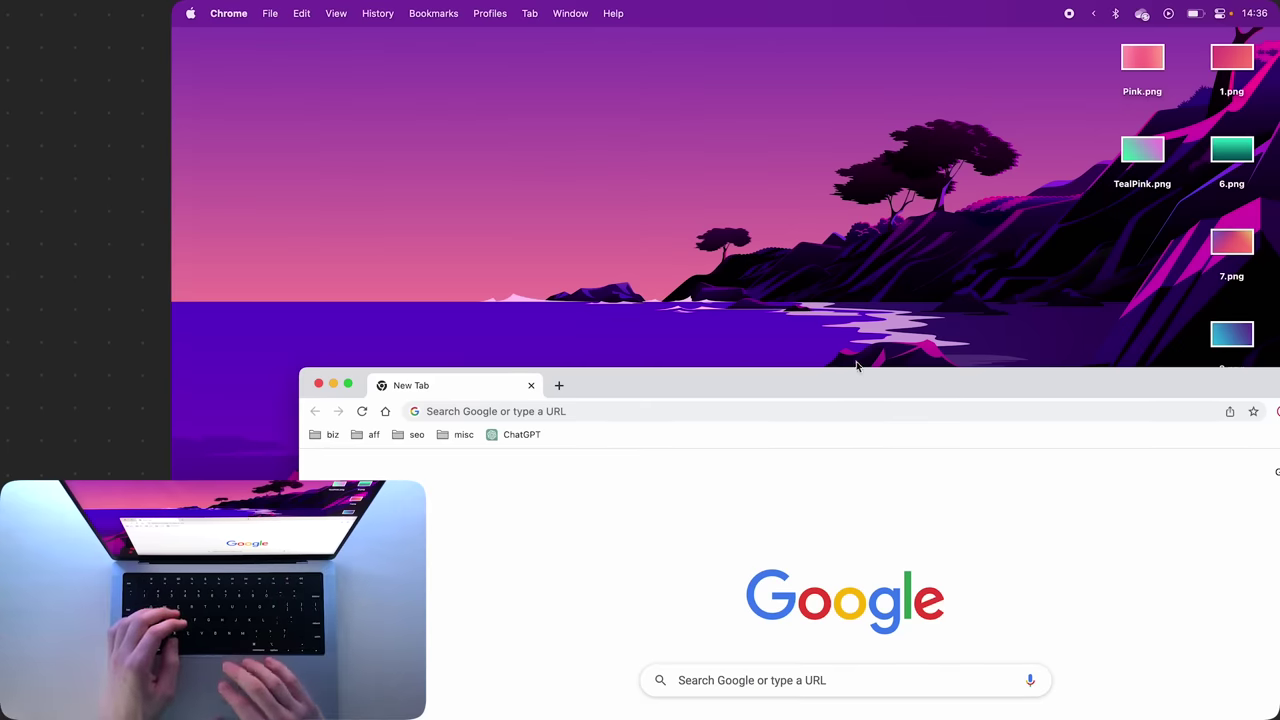
Step: Fill the screen with Chrome's New Tab window and open tab search with Cmd-Shift-A
{"action": "left_click_drag", "start_coordinate": [856, 365], "coordinate": [676, 5]}
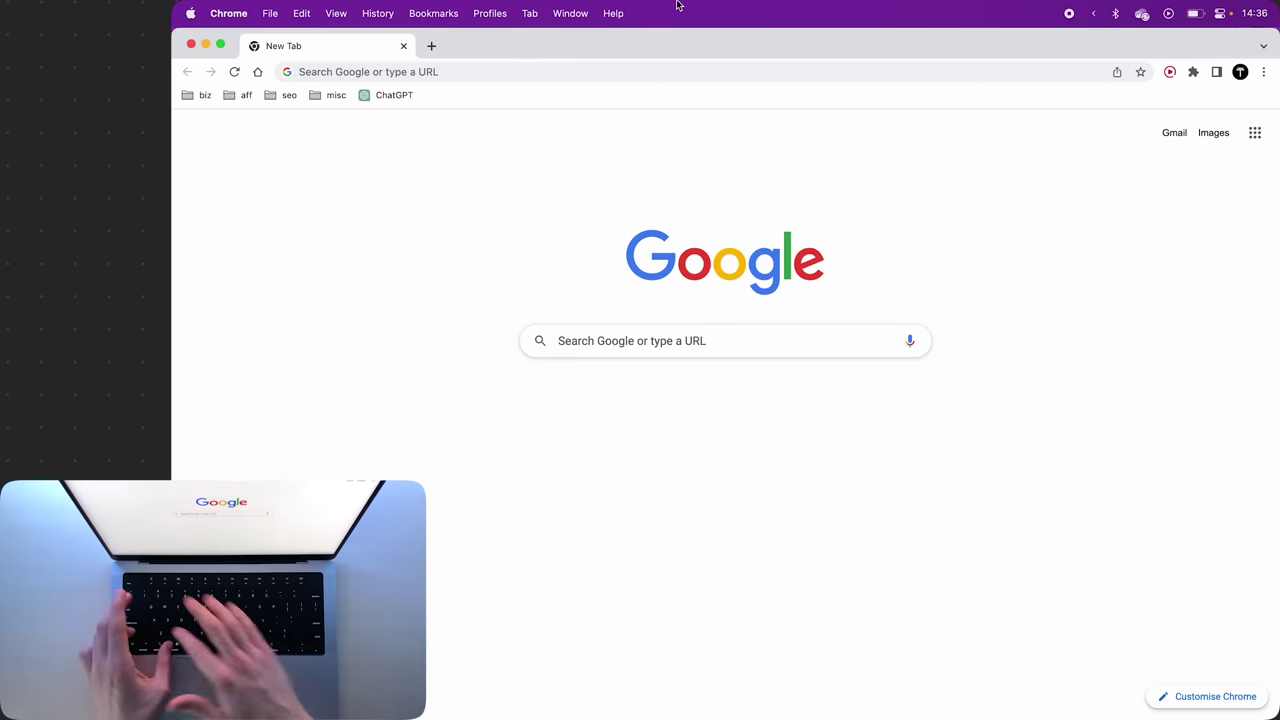
{"action": "key", "text": "super+shift+a"}
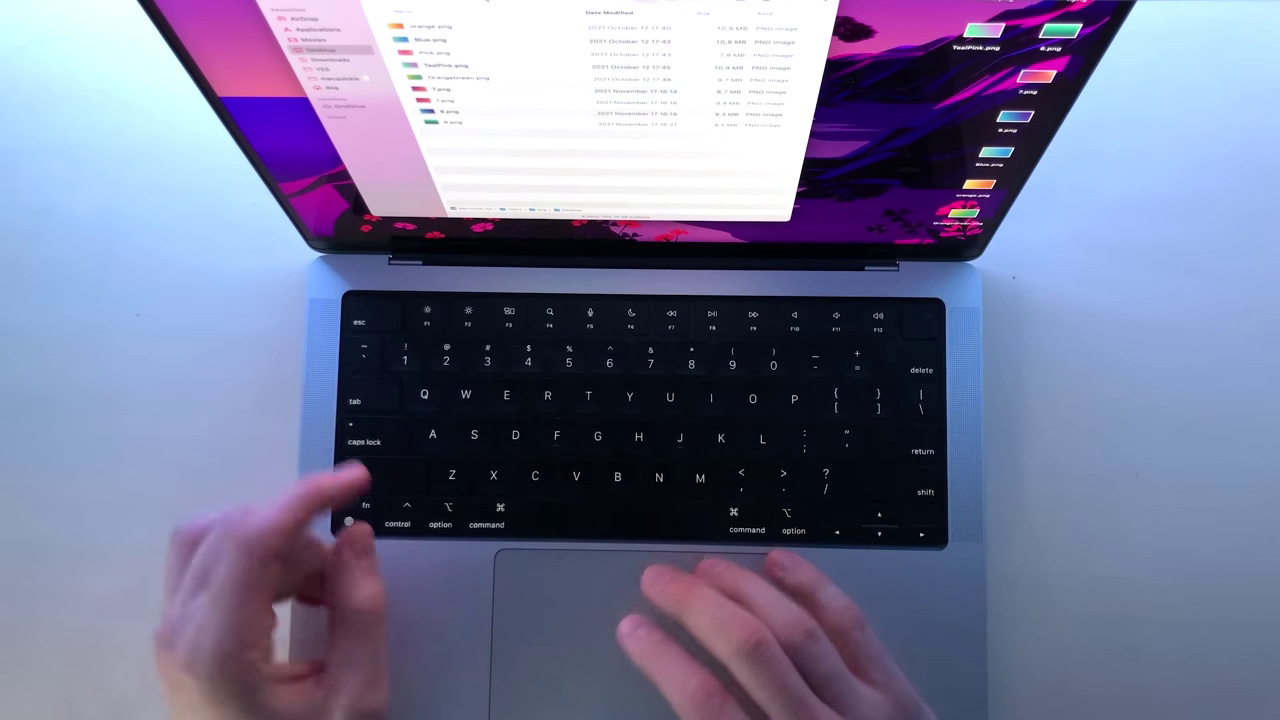
Step: Switch the Desktop folder back and forth between icon view and list view
{"action": "key", "text": "super+1"}
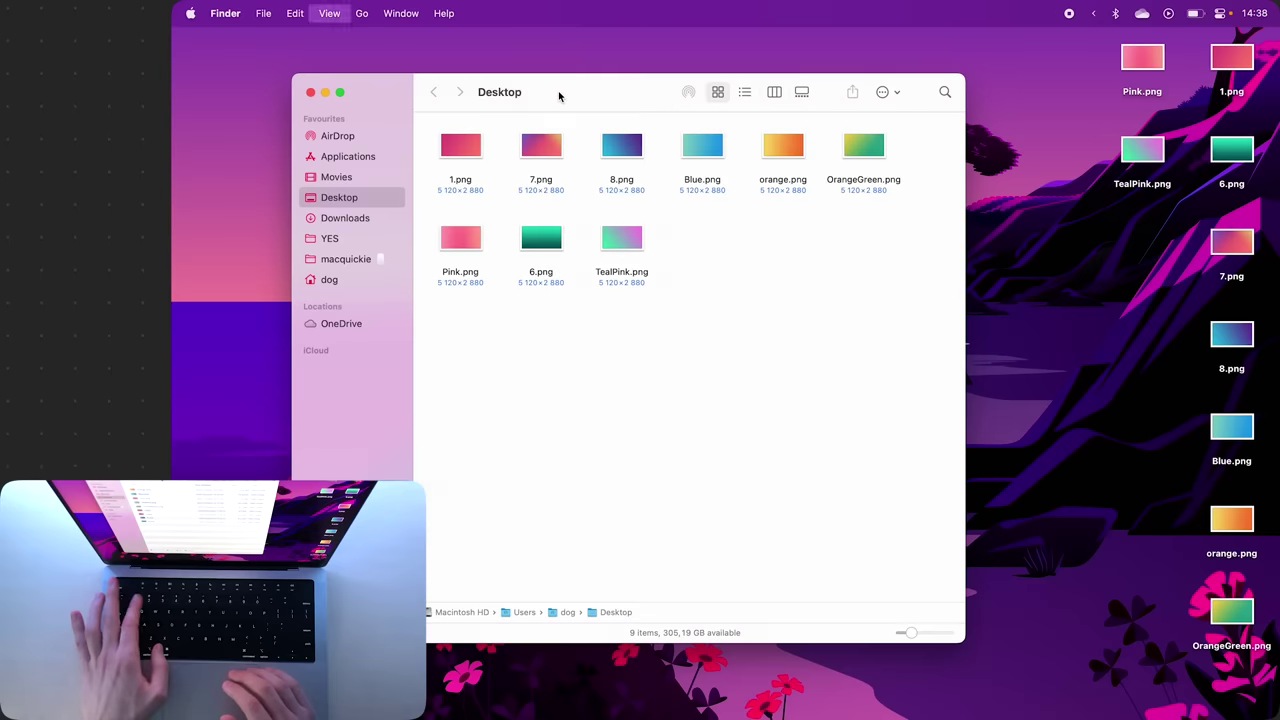
{"action": "key", "text": "super+2"}
{"action": "key", "text": "super+1"}
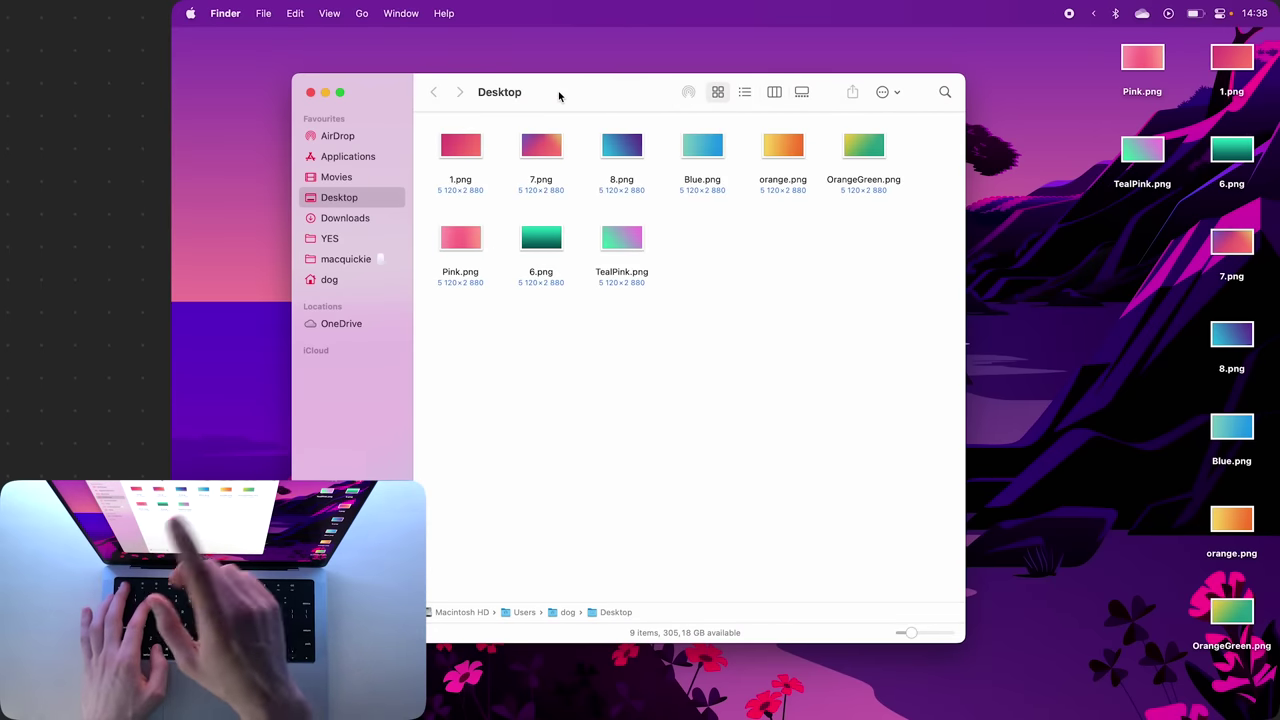
{"action": "key", "text": "super+2"}
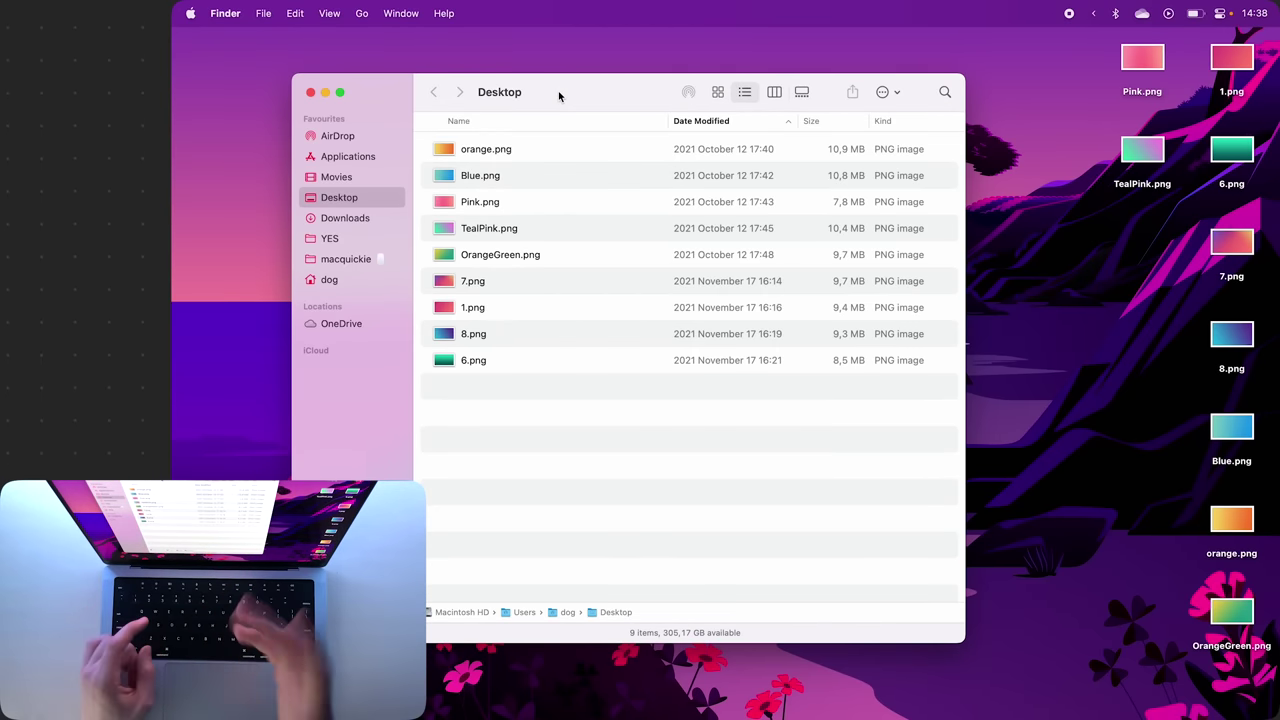
{"action": "key", "text": "super+1"}
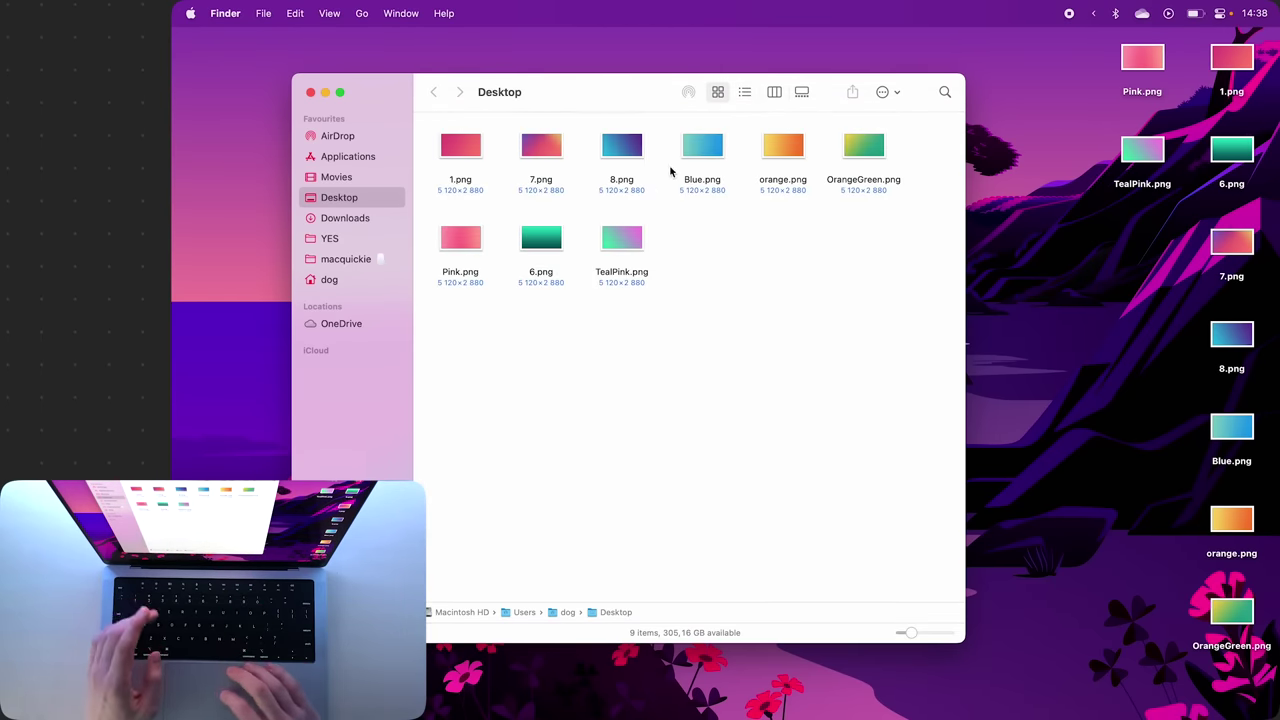
Step: Select just 1.png and TealPink.png together and view them in list view
{"action": "left_click_drag", "start_coordinate": [826, 265], "coordinate": [395, 135]}
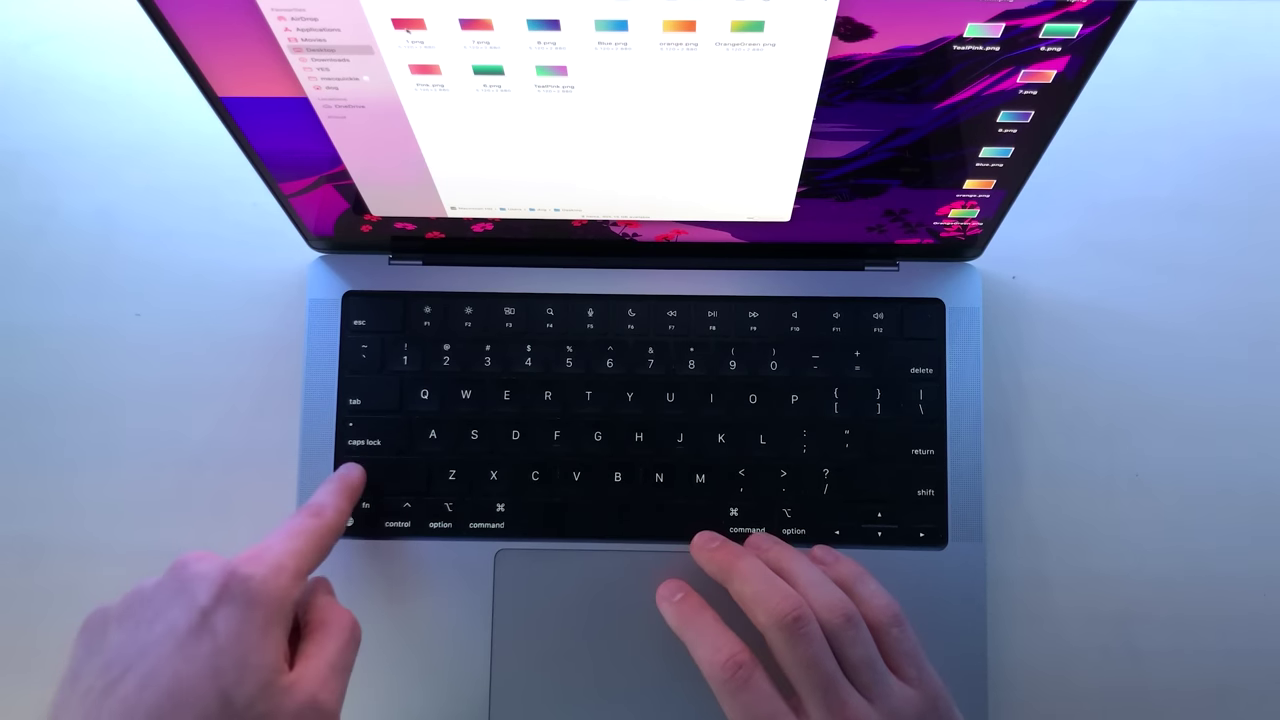
{"action": "left_click", "coordinate": [408, 28]}
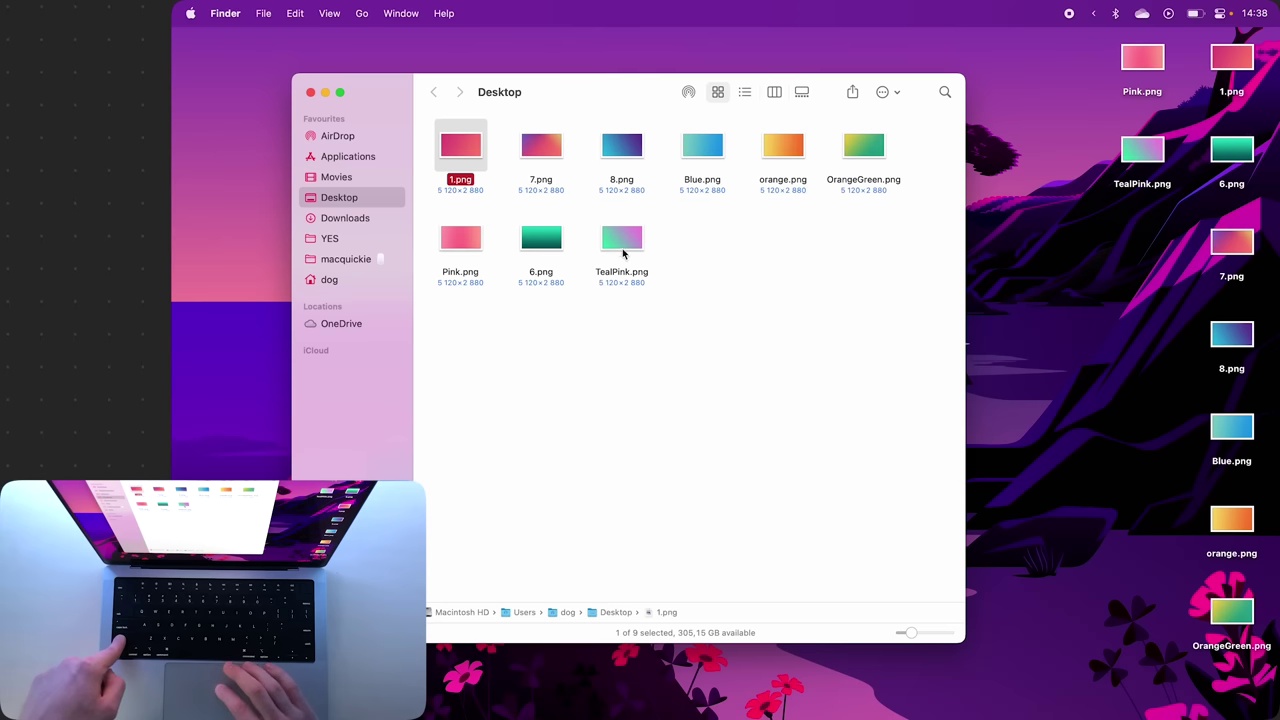
{"action": "left_click", "coordinate": [623, 251], "text": "shift"}
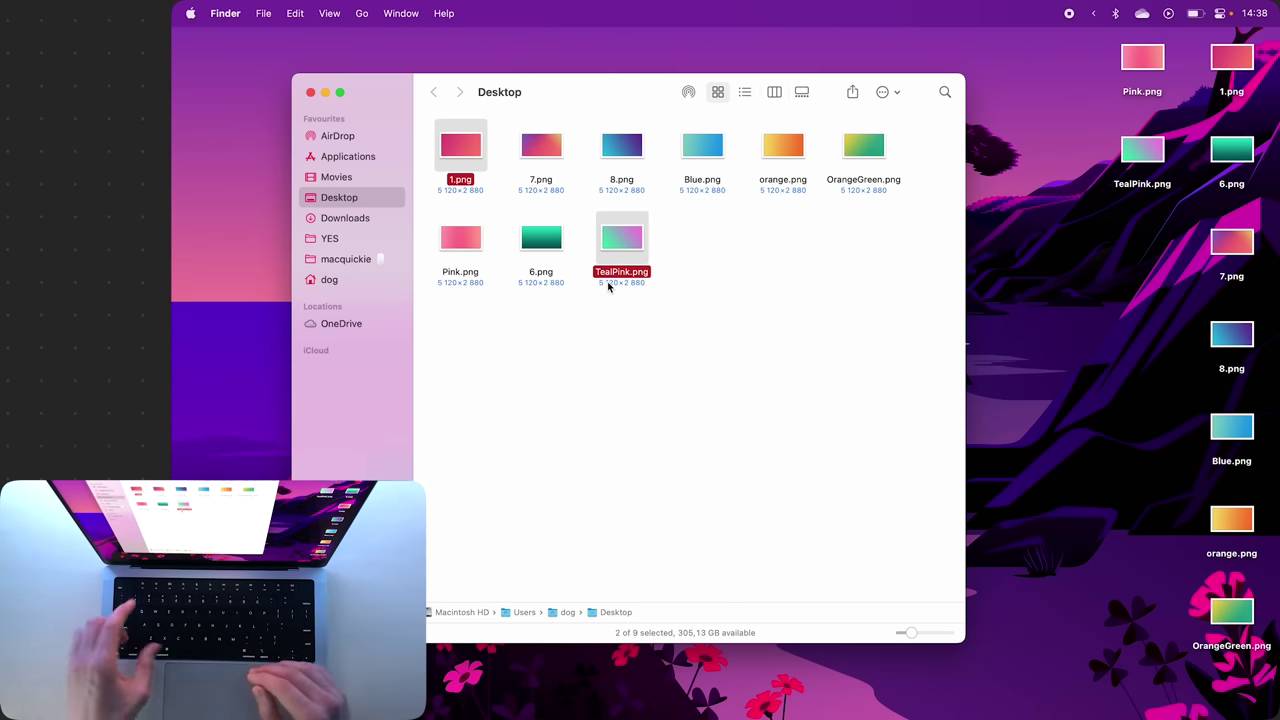
{"action": "key", "text": "super+2"}
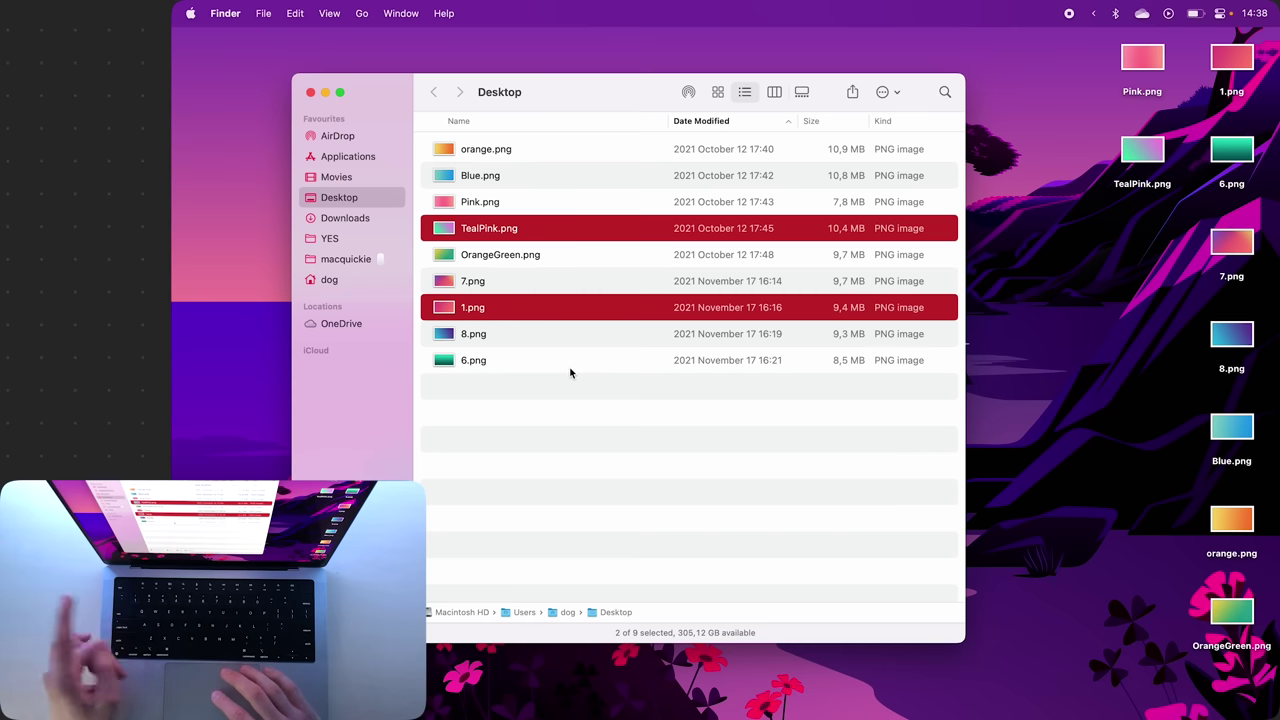
{"action": "left_click", "coordinate": [576, 430]}
Step: Select all nine files from 6.png to orange.png, then Clean Up the icons into a grid
{"action": "left_click", "coordinate": [508, 355]}
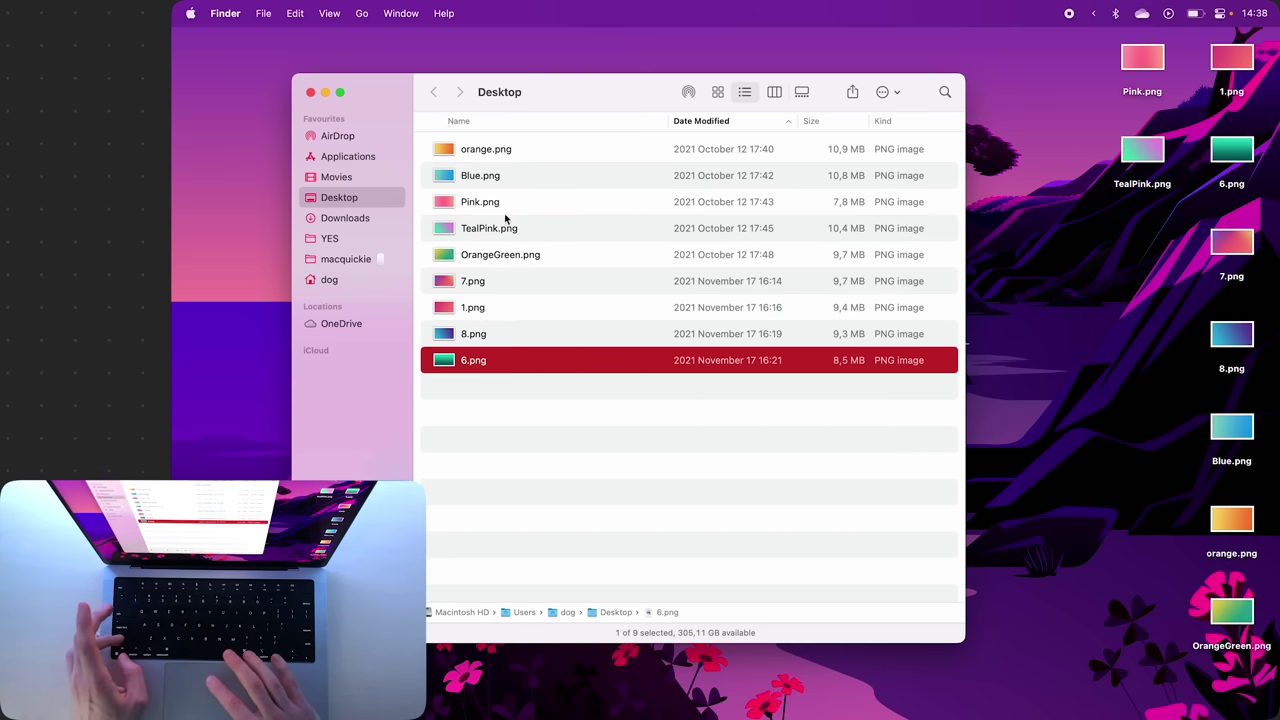
{"action": "left_click", "coordinate": [517, 149], "text": "shift"}
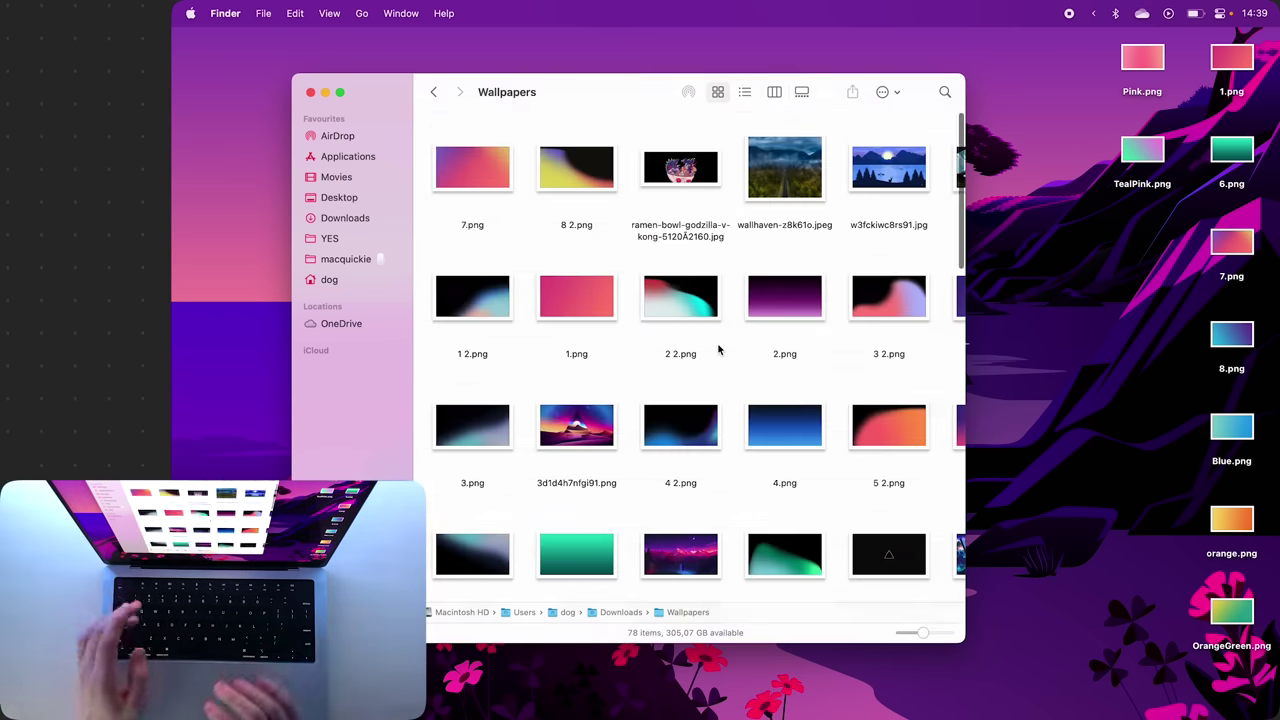
{"action": "key", "text": "ctrl+alt+super+1"}
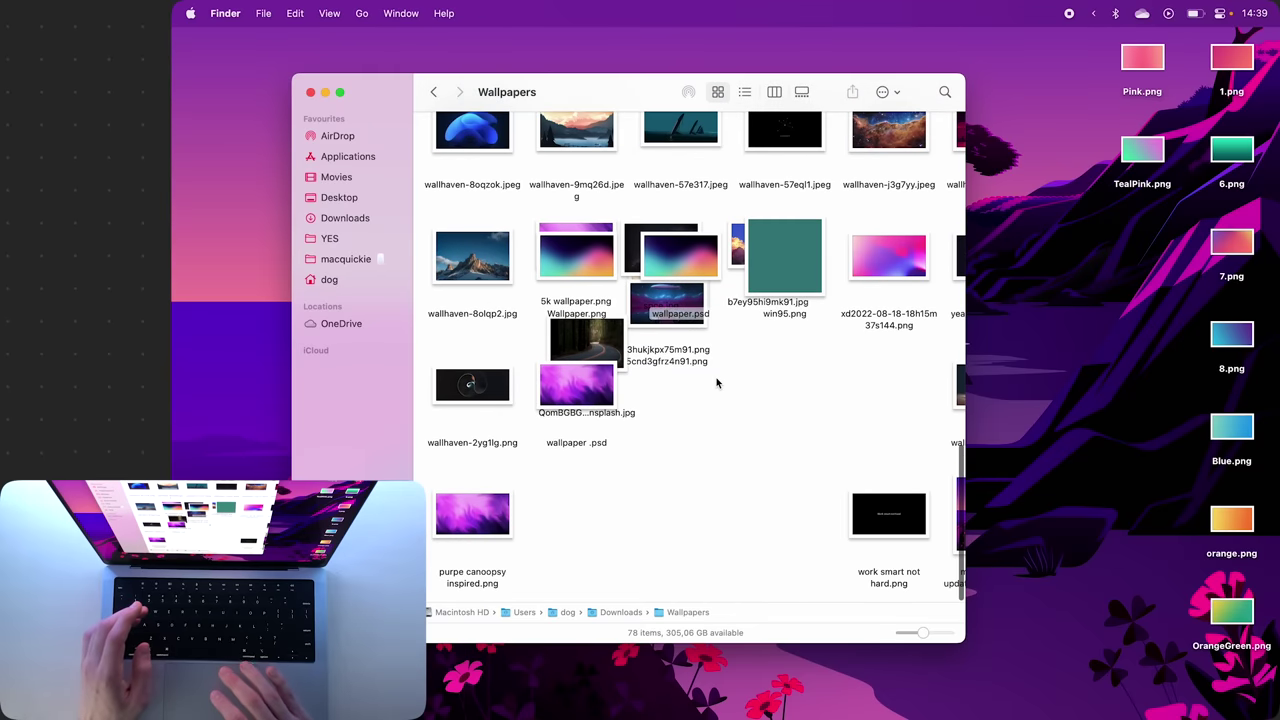
{"action": "right_click", "coordinate": [716, 382]}
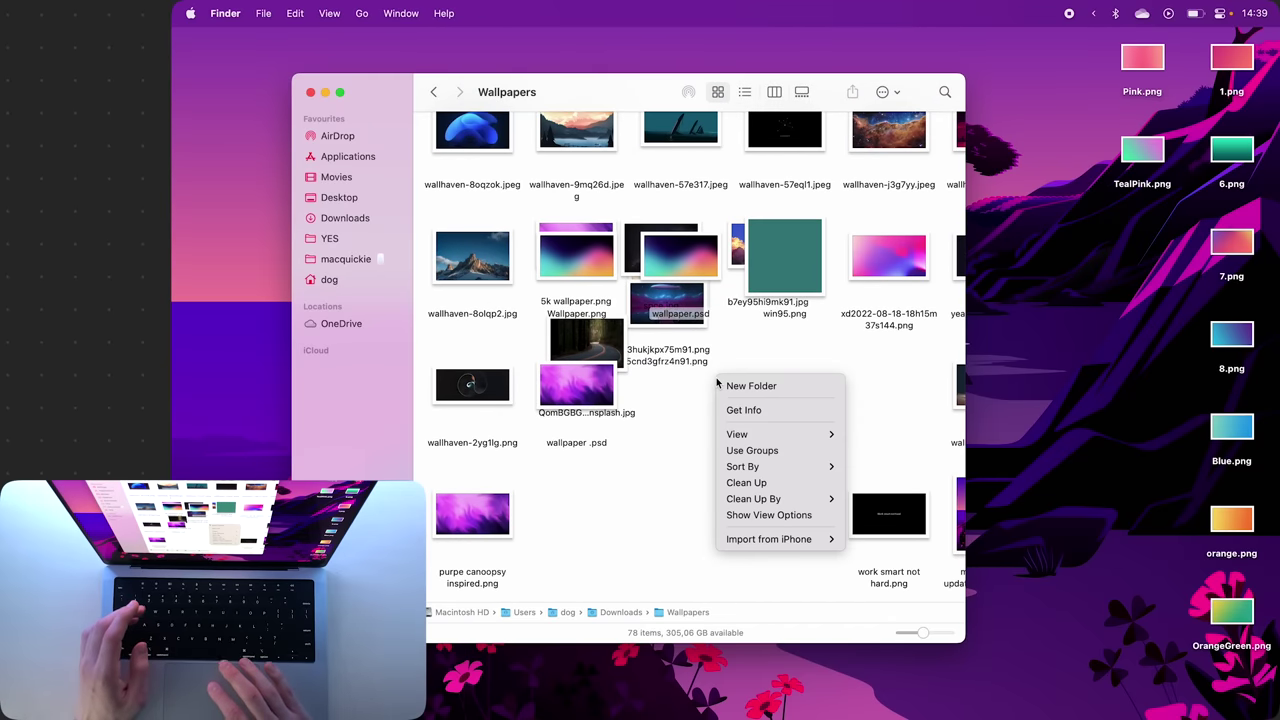
{"action": "left_click", "coordinate": [746, 482]}
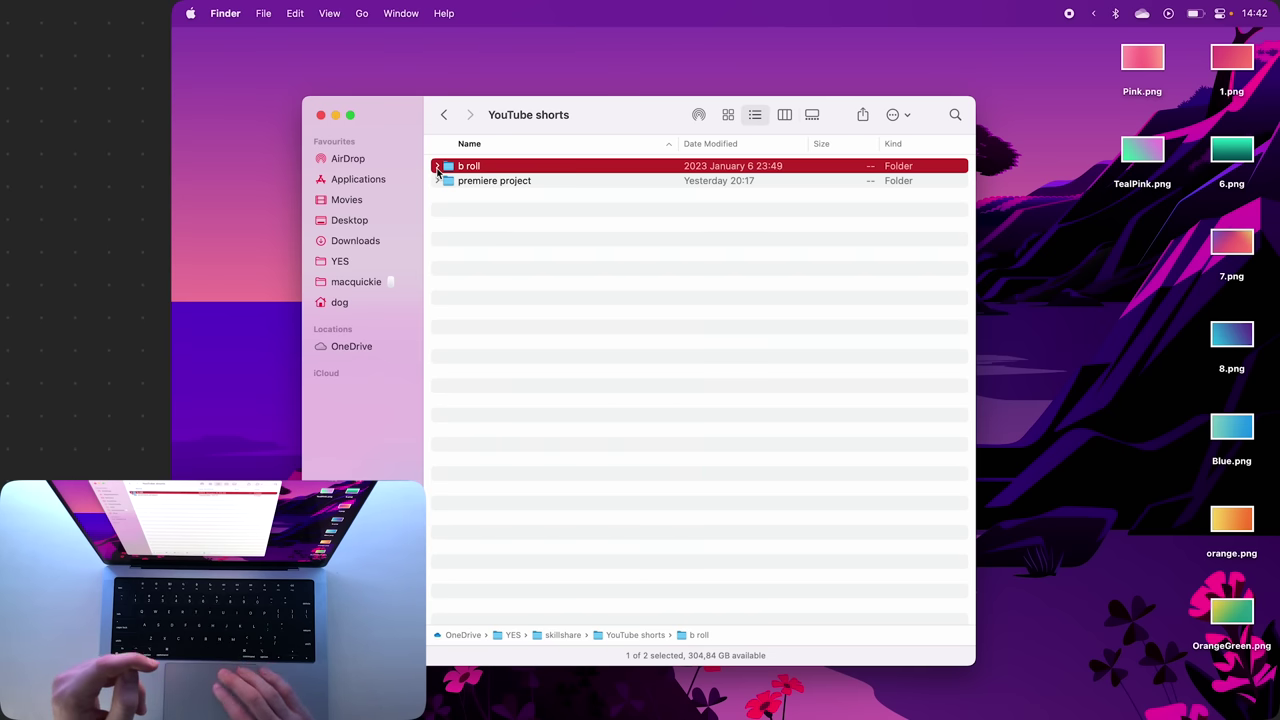
Step: Expand b roll with all its subfolders showing, then open the 3 things folder
{"action": "left_click", "coordinate": [437, 168]}
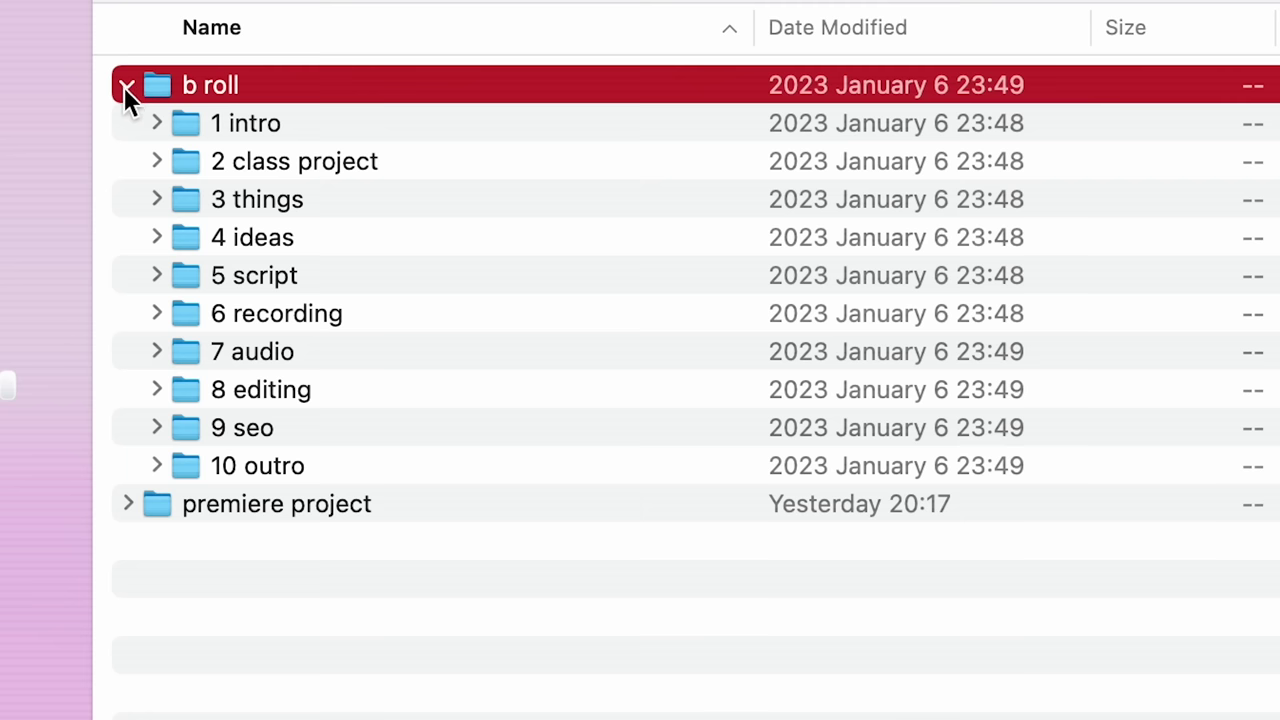
{"action": "left_click", "coordinate": [437, 166]}
{"action": "left_click", "coordinate": [437, 166], "text": "alt"}
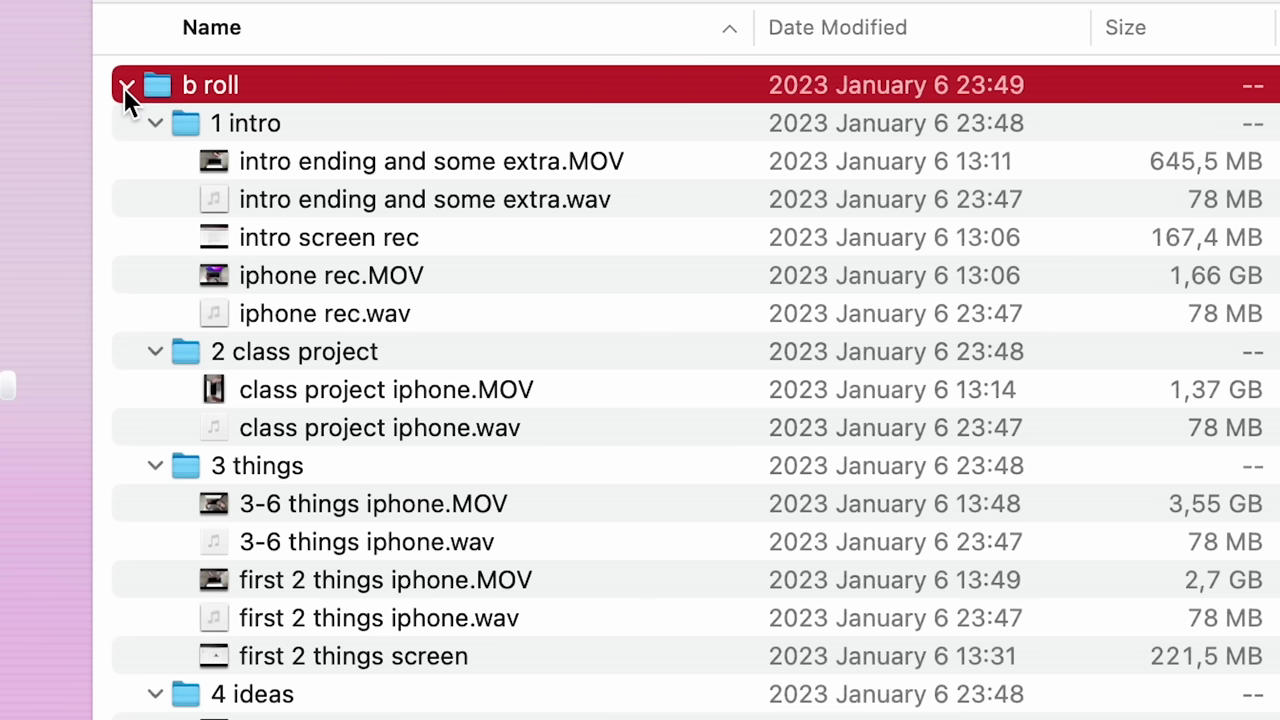
{"action": "scroll", "coordinate": [396, 196], "scroll_direction": "down", "scroll_amount": 5}
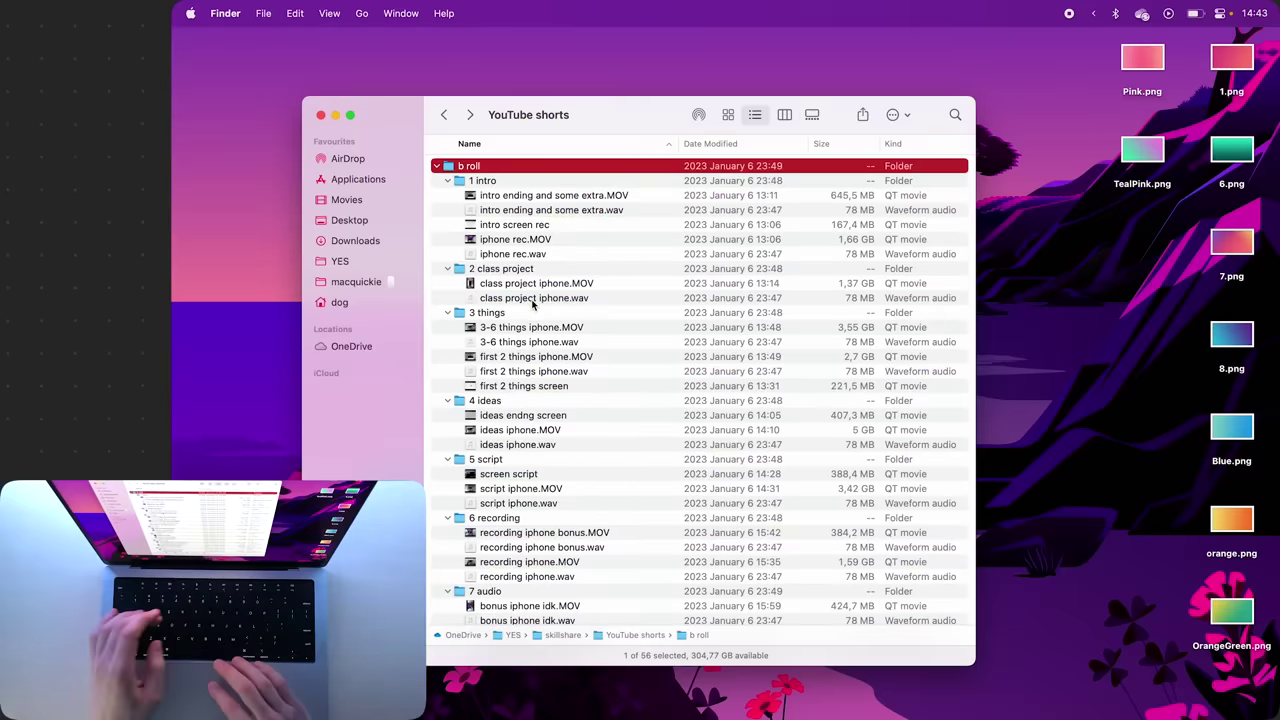
{"action": "double_click", "coordinate": [487, 314]}
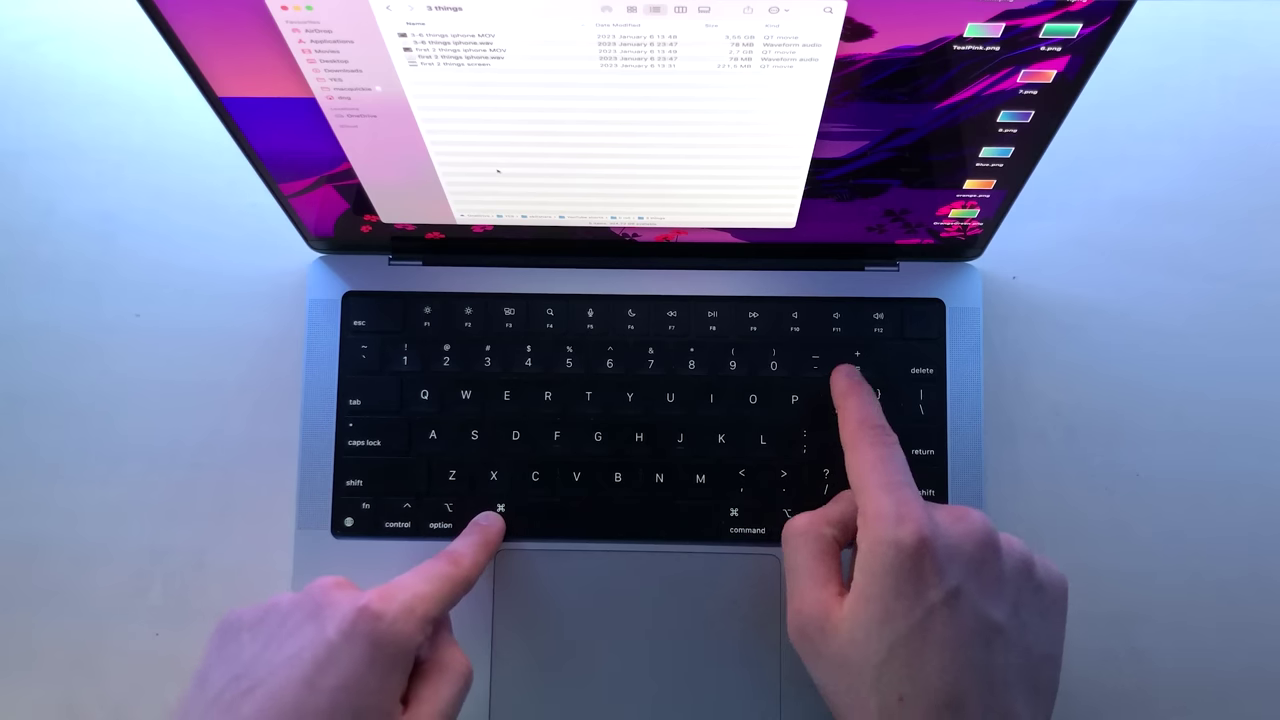
Step: Move back and forth between YouTube shorts and 3 things with Cmd+[ / Cmd+] and the toolbar arrows
{"action": "key", "text": "super+bracketleft"}
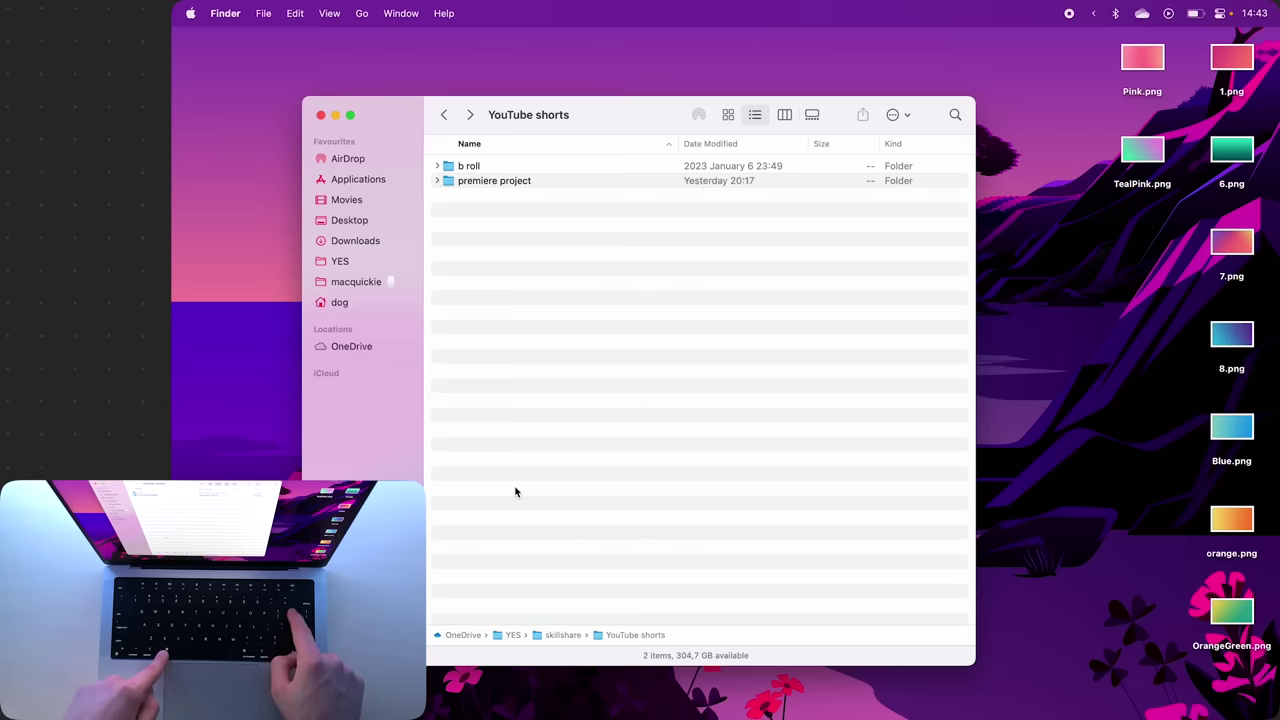
{"action": "key", "text": "super+bracketright"}
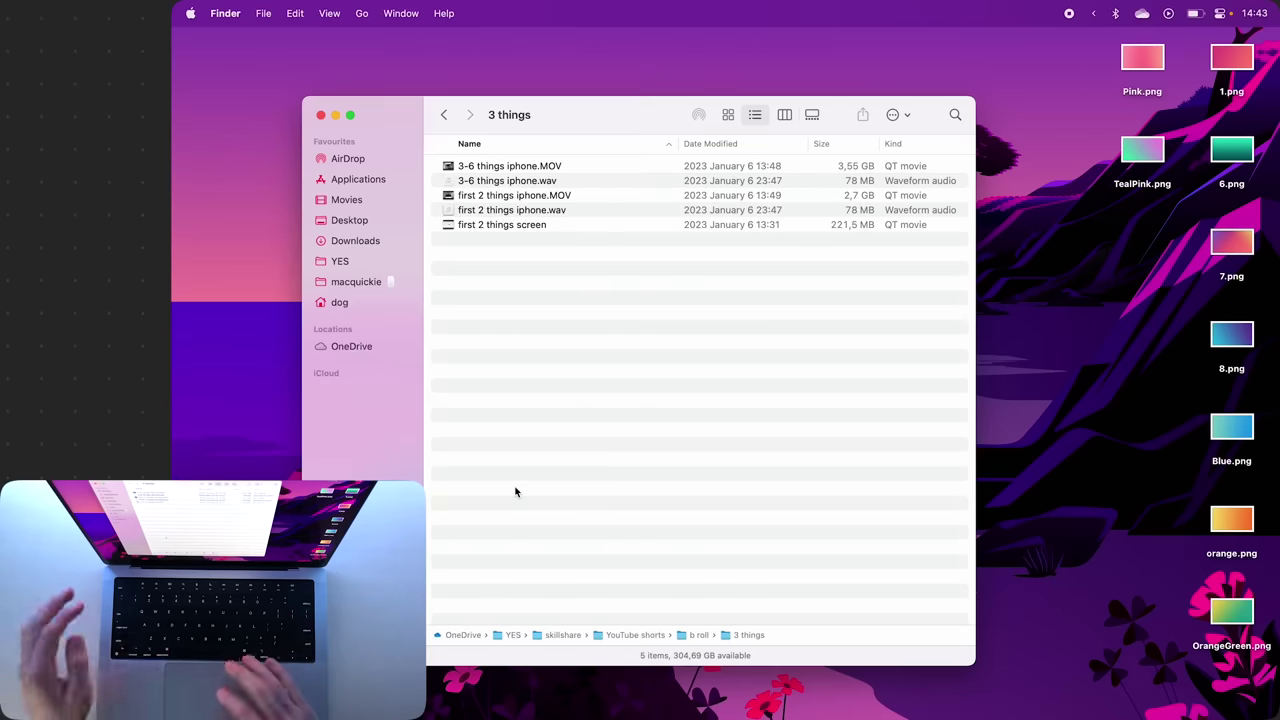
{"action": "left_click", "coordinate": [446, 115]}
{"action": "left_click", "coordinate": [470, 115]}
{"action": "left_click", "coordinate": [446, 115]}
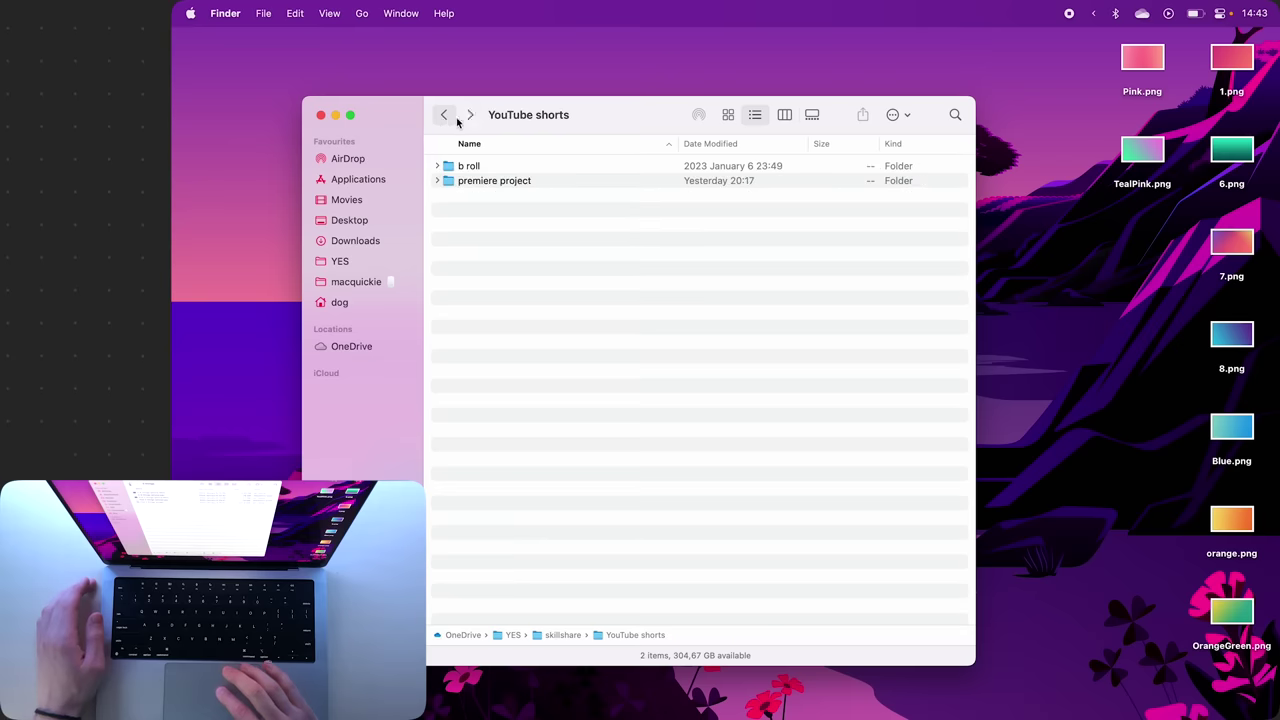
{"action": "left_click", "coordinate": [469, 115]}
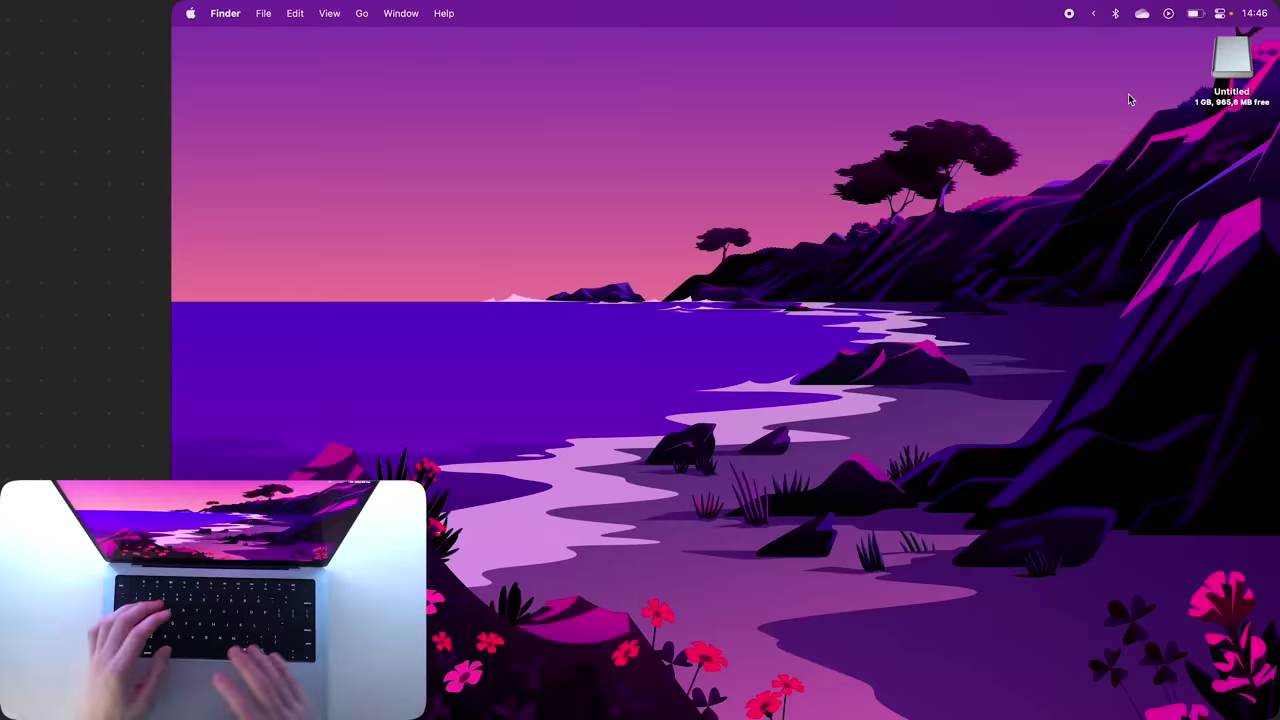
Step: Select the Untitled drive icon on the desktop and eject it with Cmd+E
{"action": "left_click", "coordinate": [1227, 63]}
{"action": "right_click", "coordinate": [1227, 63]}
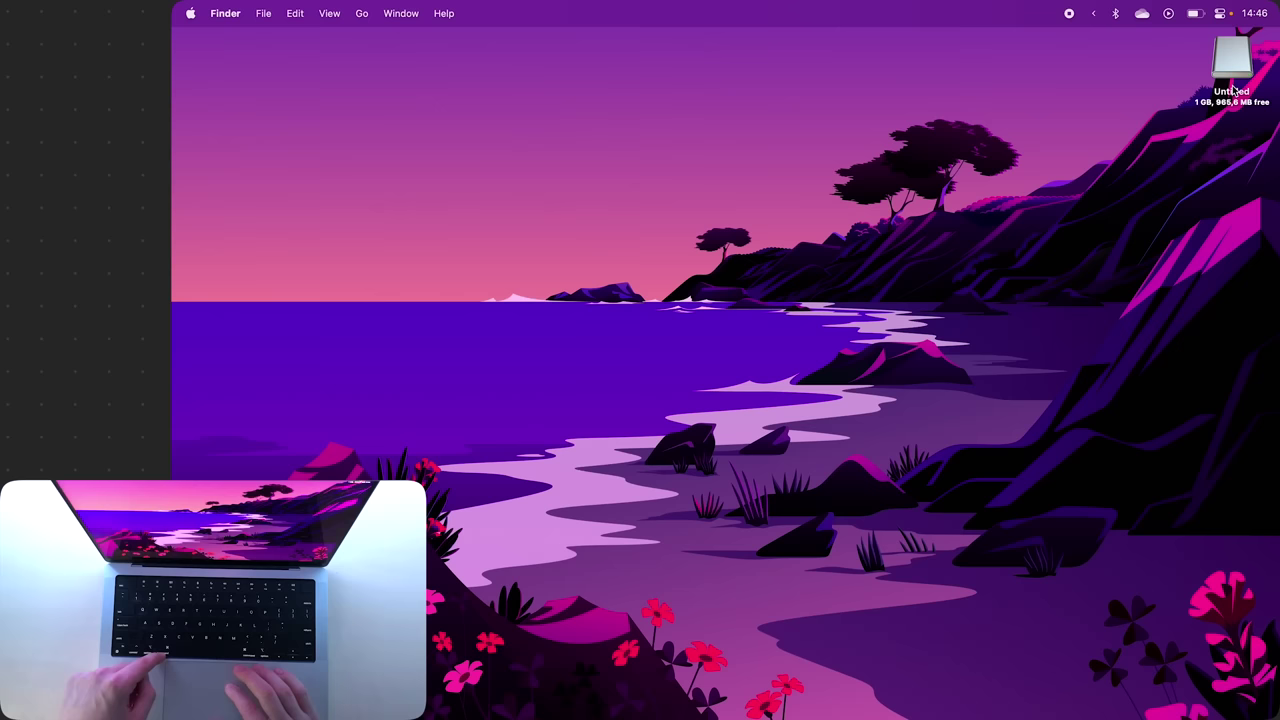
{"action": "key", "text": "super+e"}
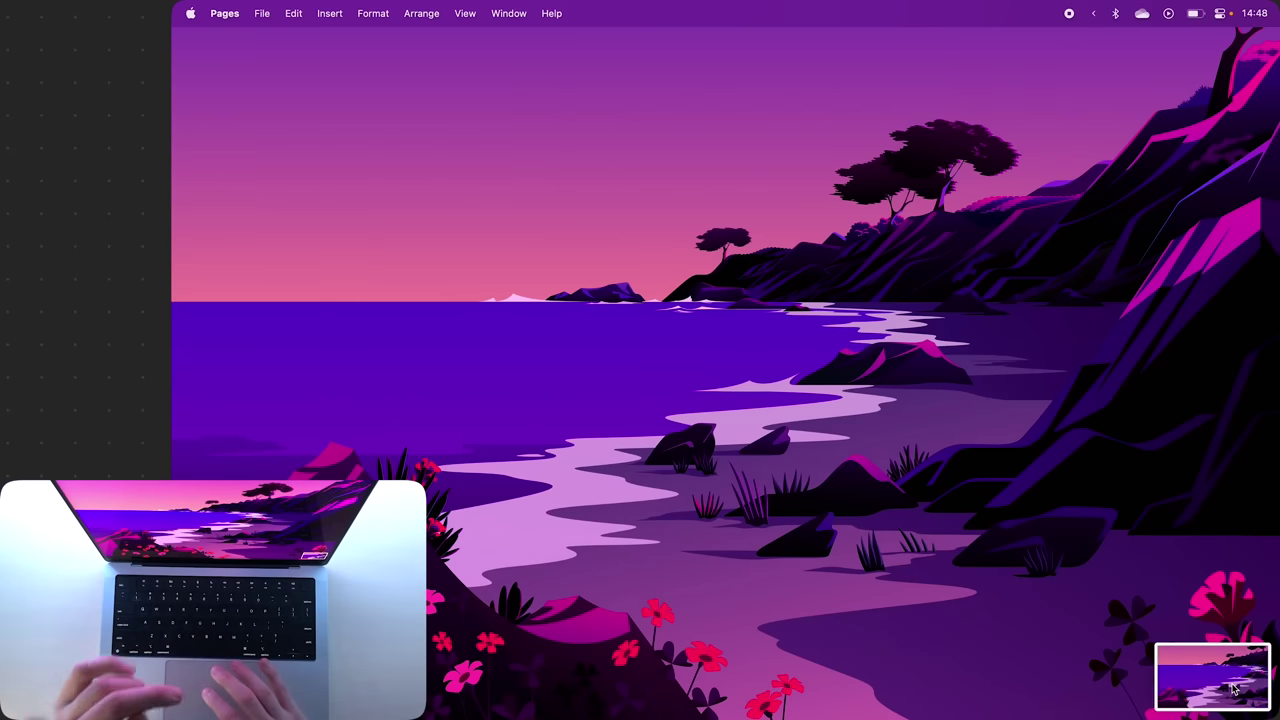
Step: Copy the wallpaper screenshot into the Untitled Pages document, delete it, then capture and paste the Pages window instead
{"action": "right_click", "coordinate": [1235, 688]}
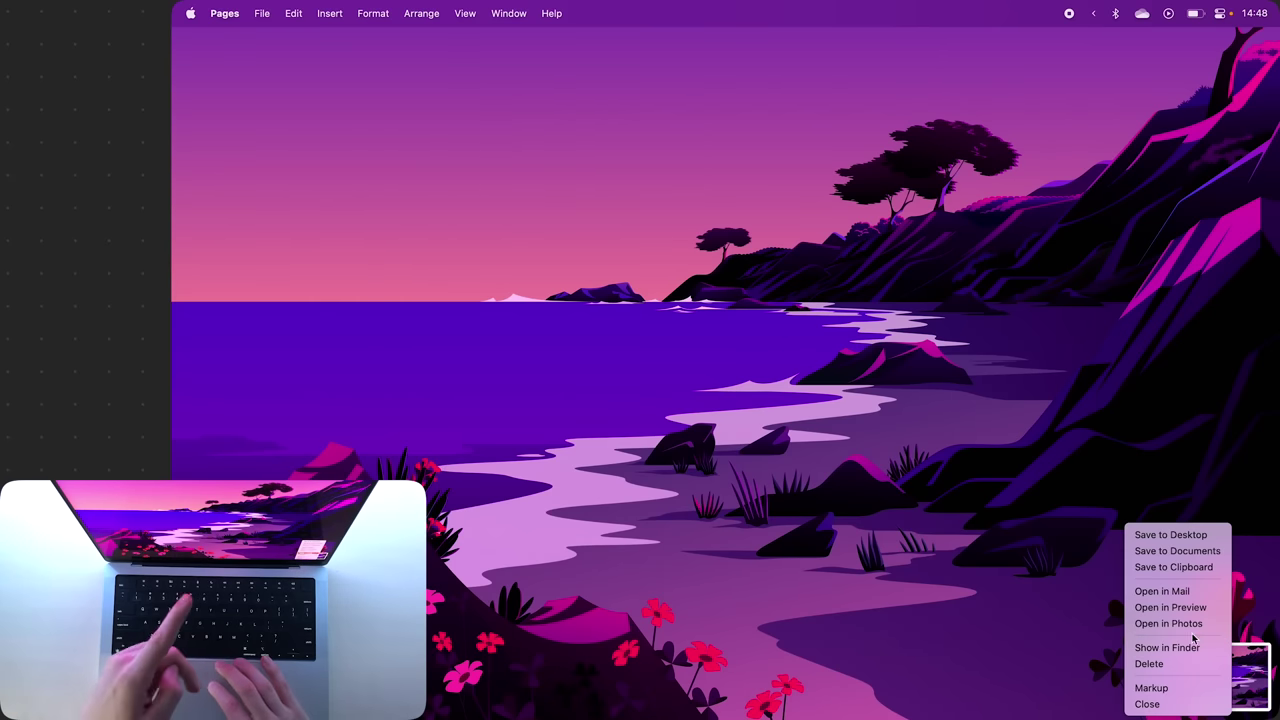
{"action": "left_click", "coordinate": [1179, 568]}
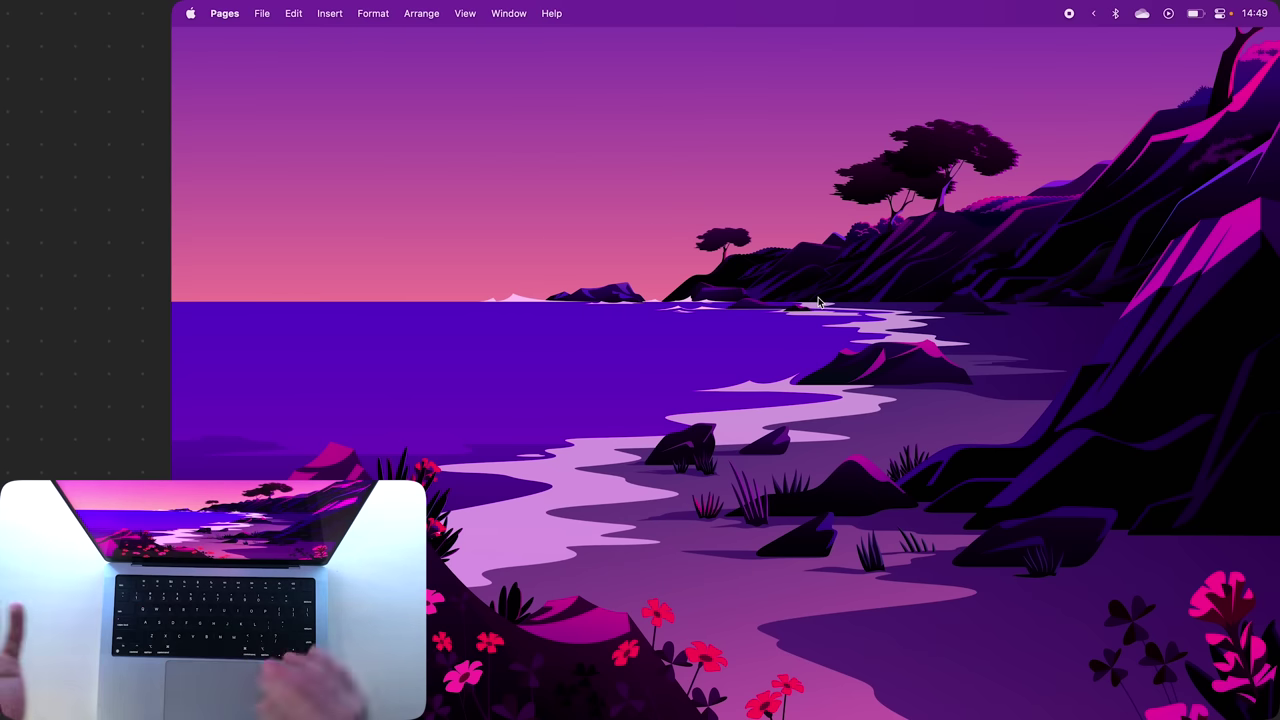
{"action": "left_click", "coordinate": [860, 690]}
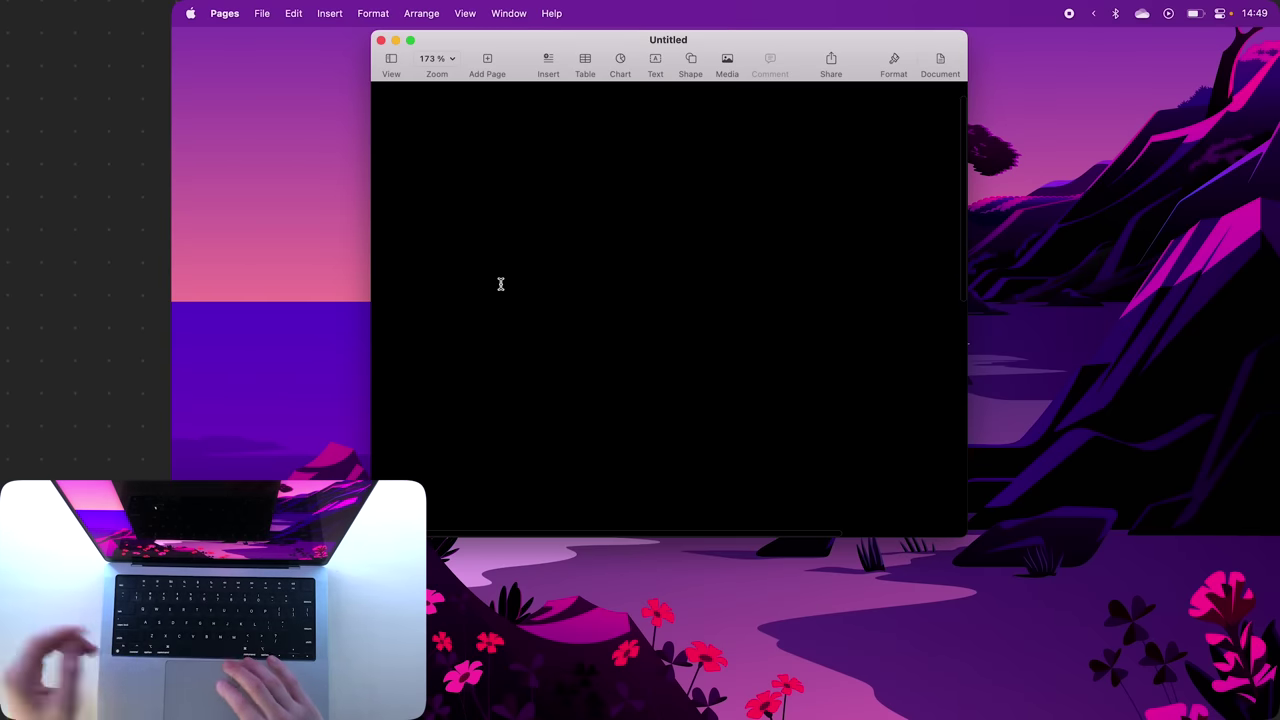
{"action": "key", "text": "super+v"}
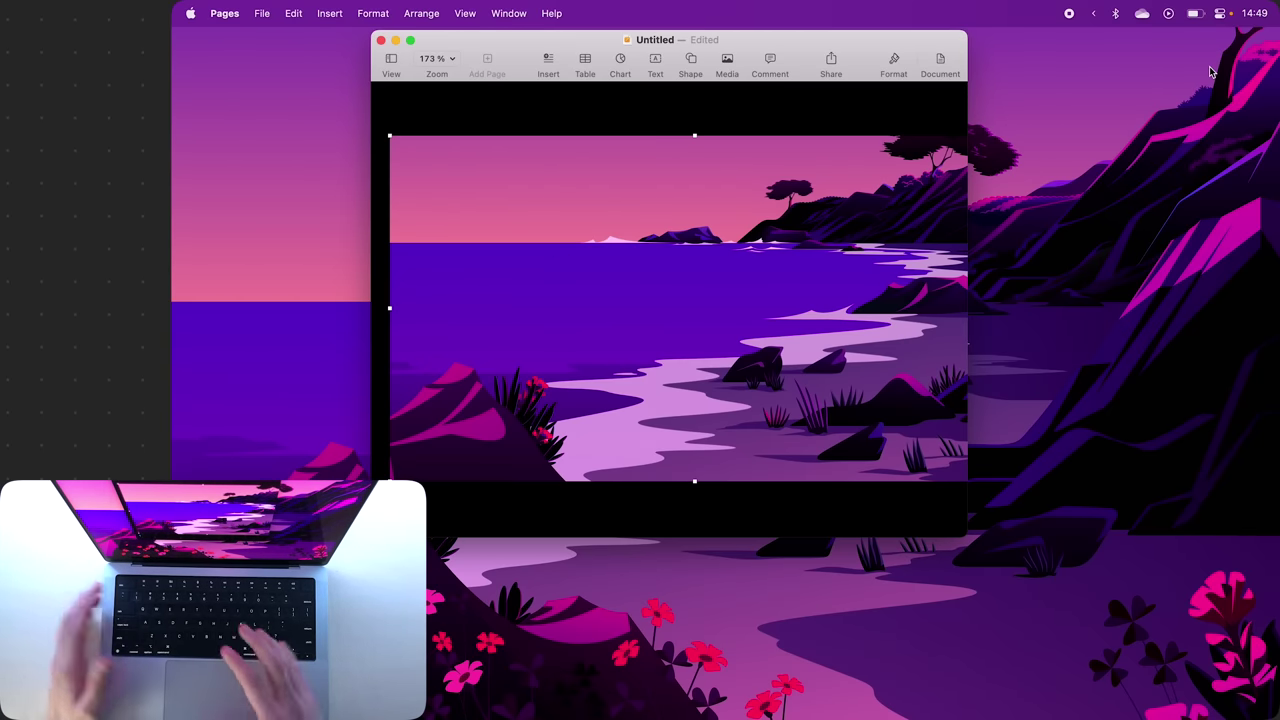
{"action": "key", "text": "BackSpace"}
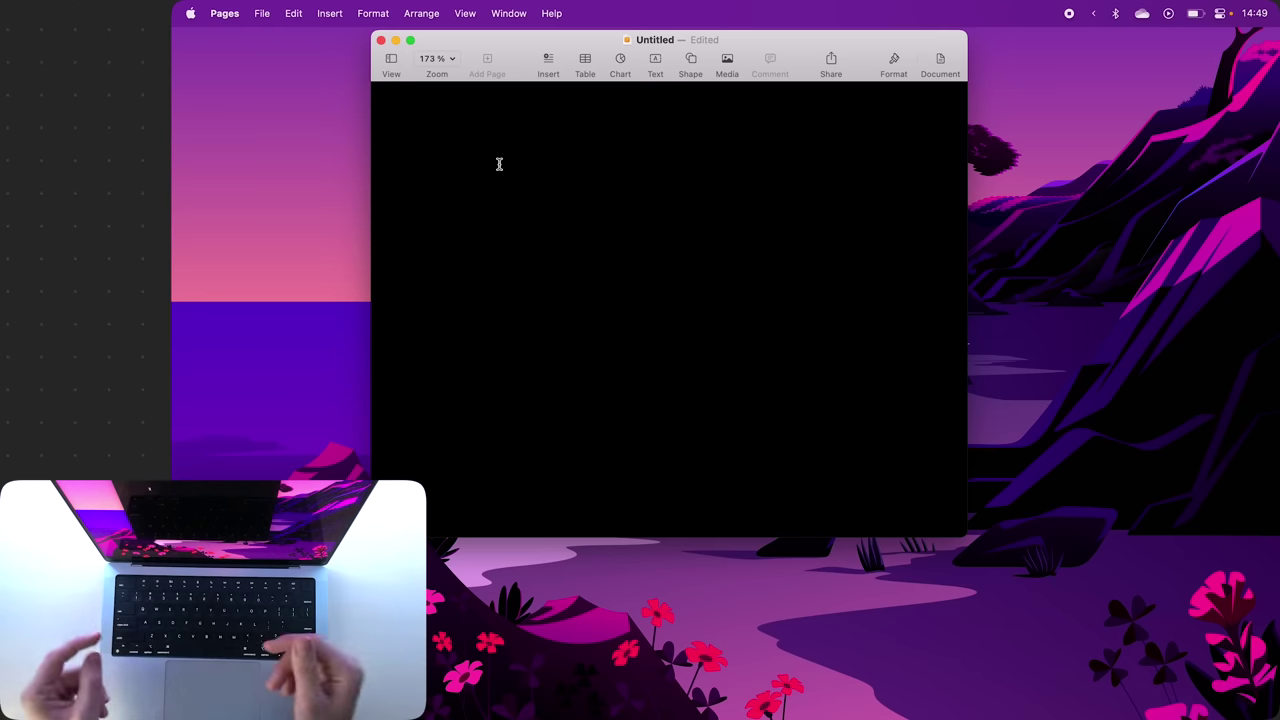
{"action": "key", "text": "super+shift+4"}
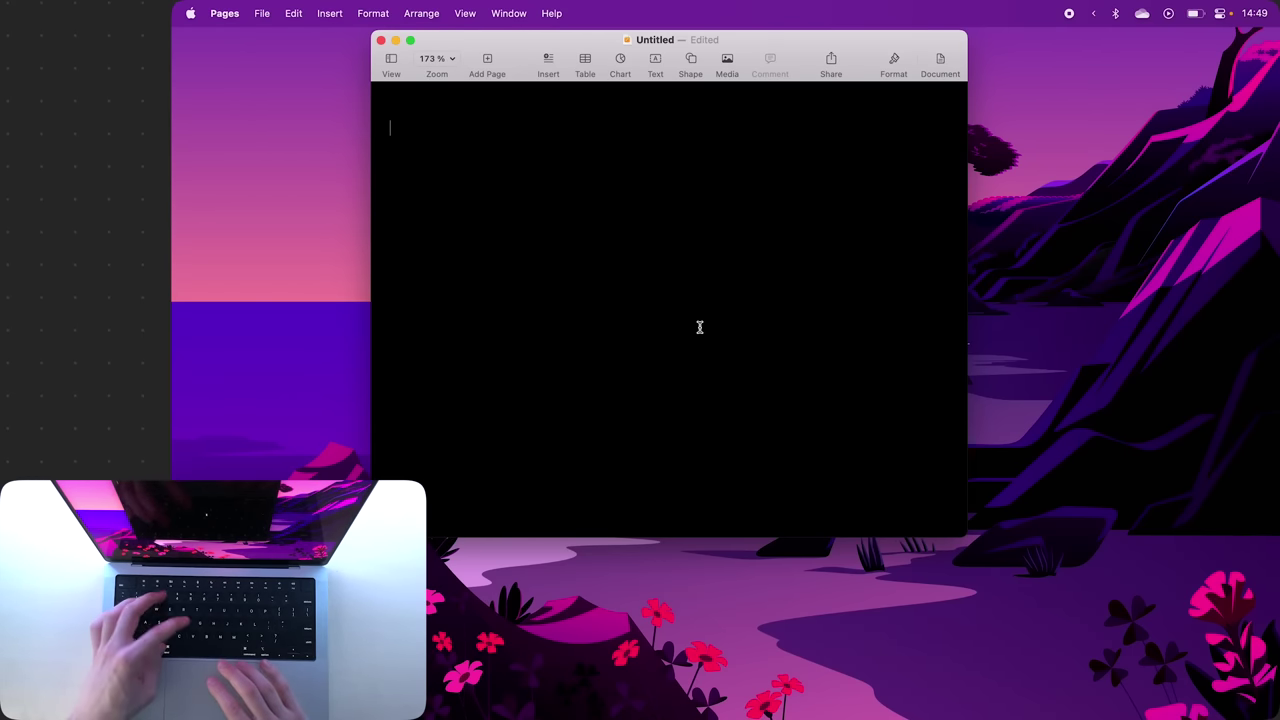
{"action": "key", "text": "super+v"}
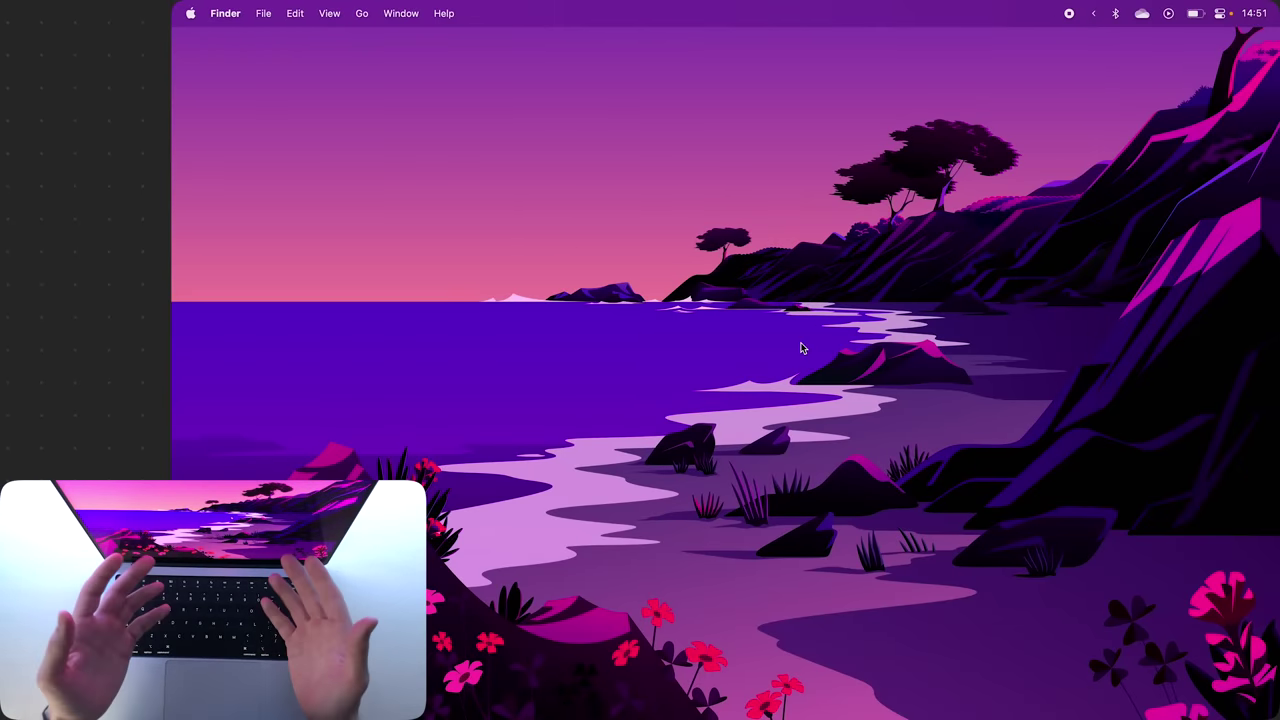
Step: Create a note titled 'kljsdfkljdfsk', link the title to a YouTube video, and follow the link
{"action": "key", "text": "super+n"}
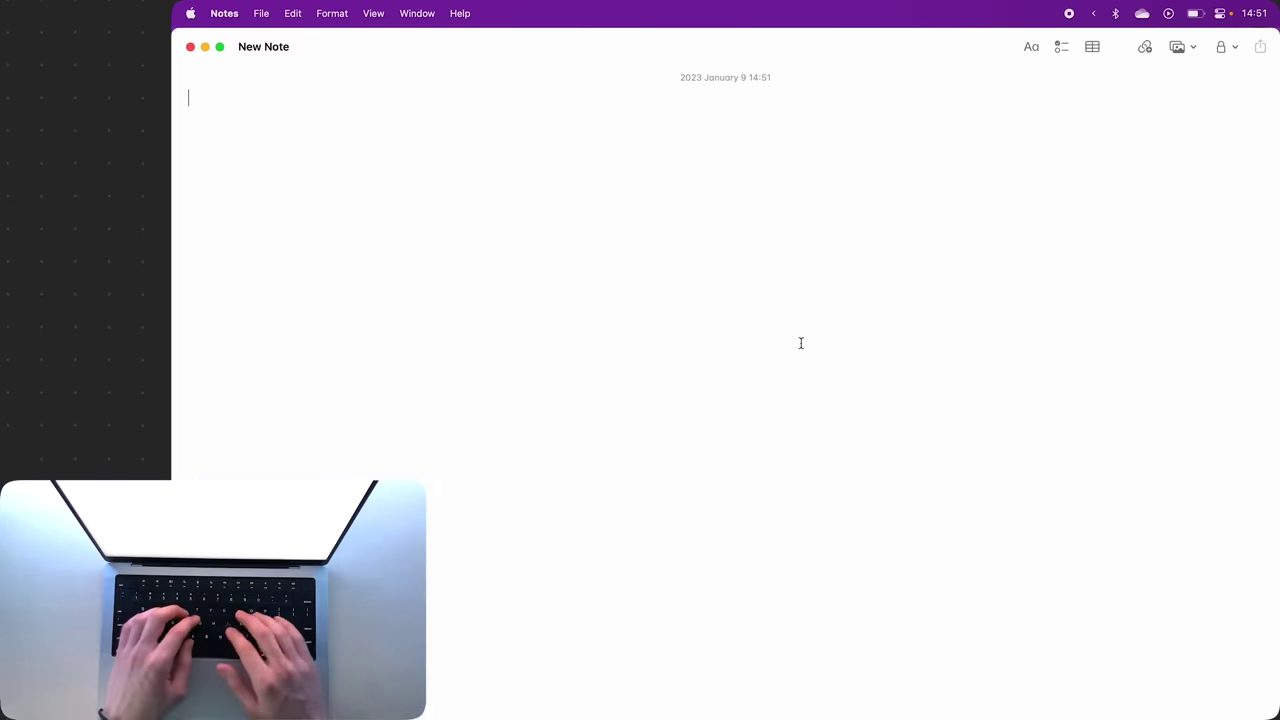
{"action": "type", "text": "kljsdfkljdfsk"}
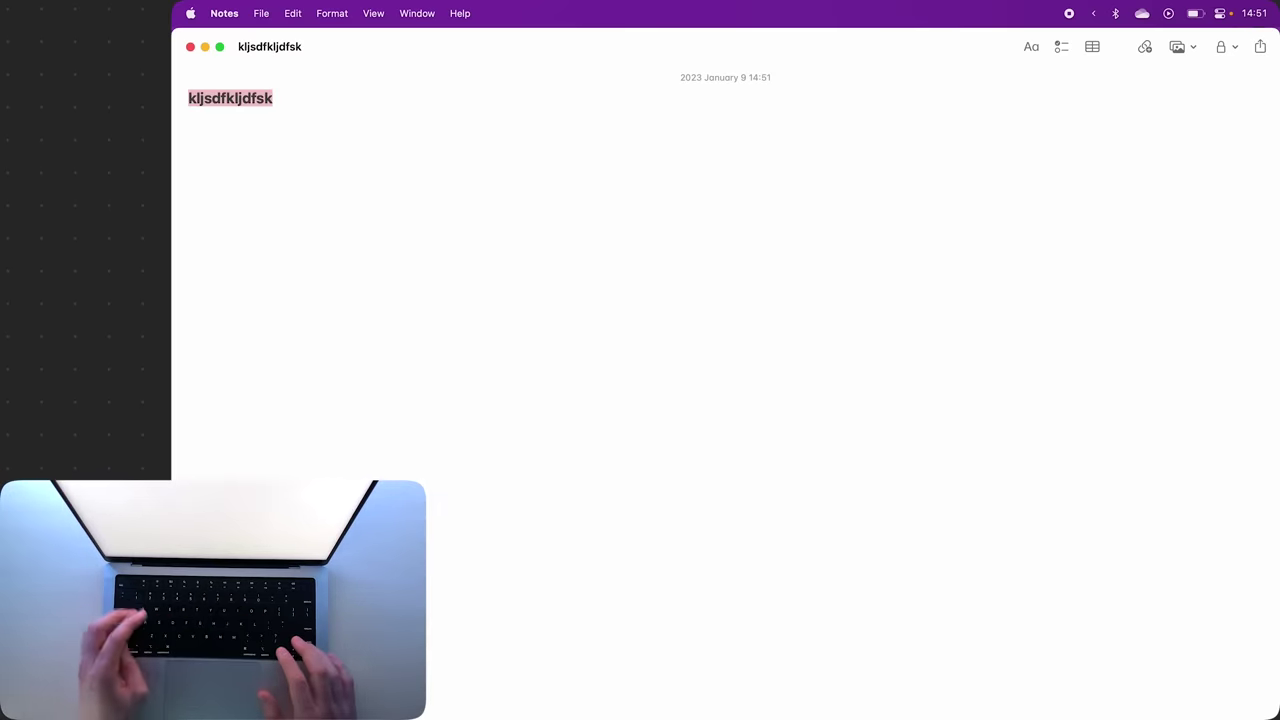
{"action": "key", "text": "super+k"}
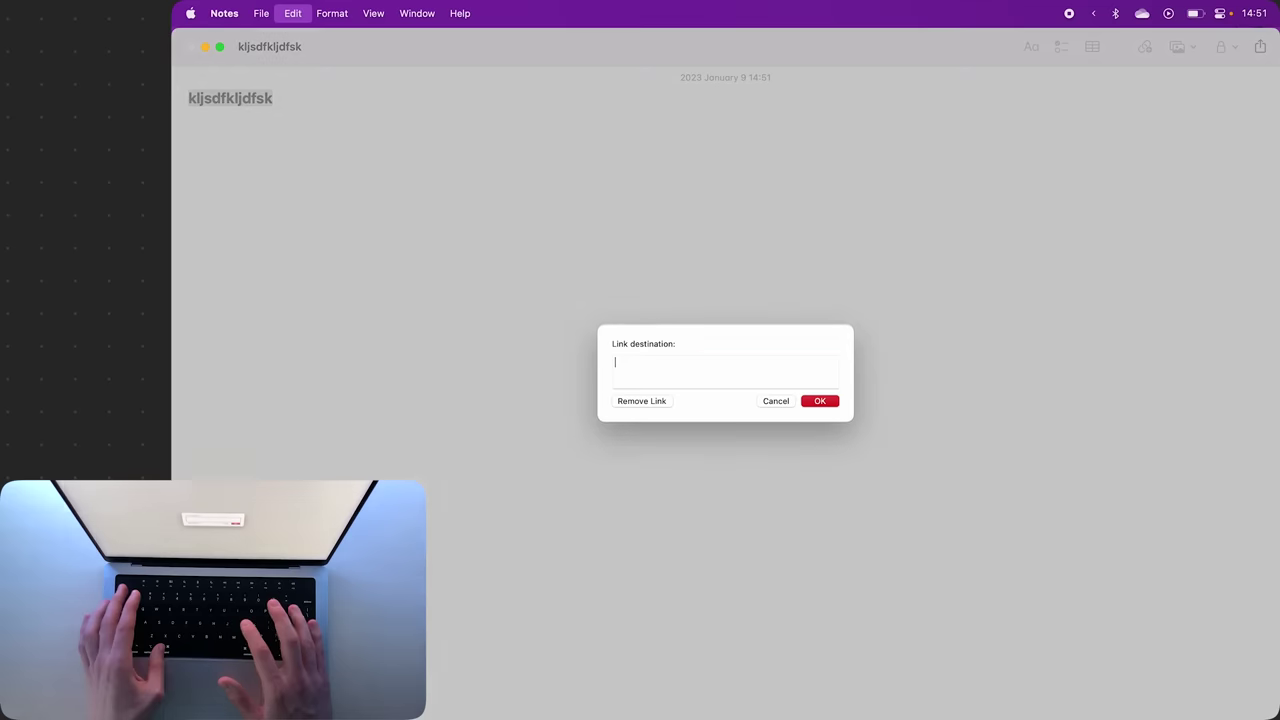
{"action": "left_click", "coordinate": [820, 401]}
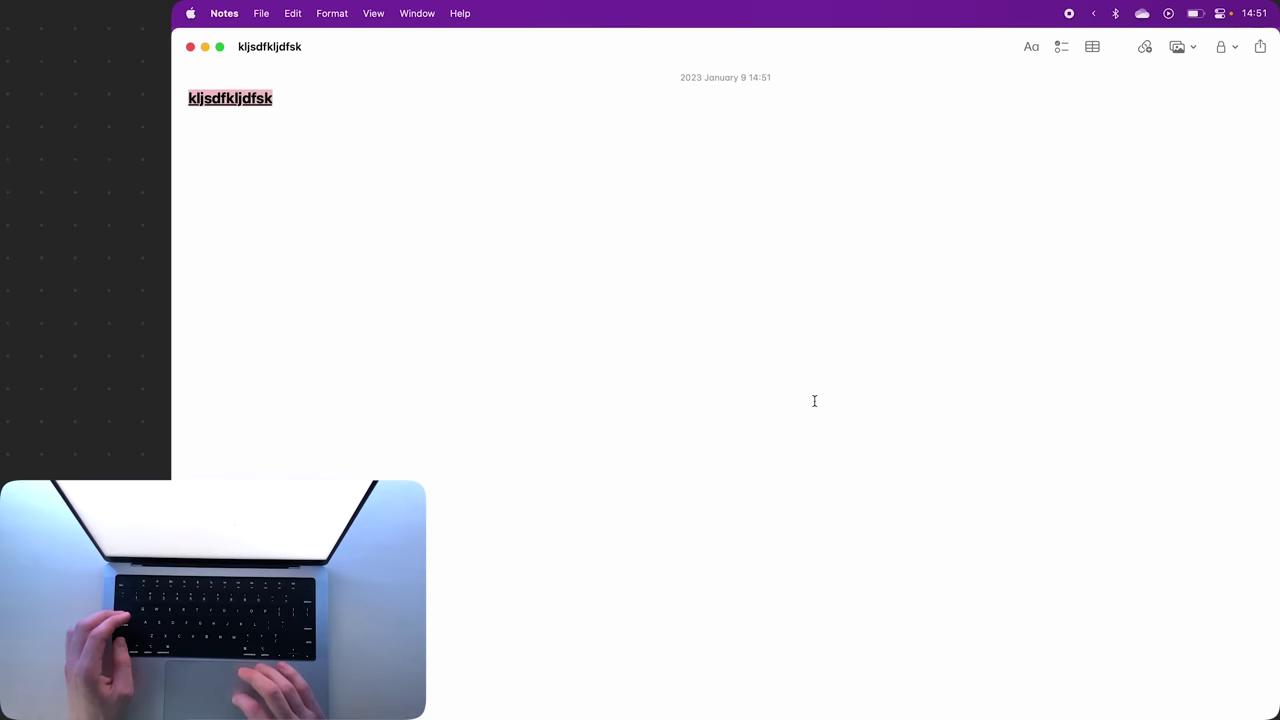
{"action": "left_click", "coordinate": [240, 104]}
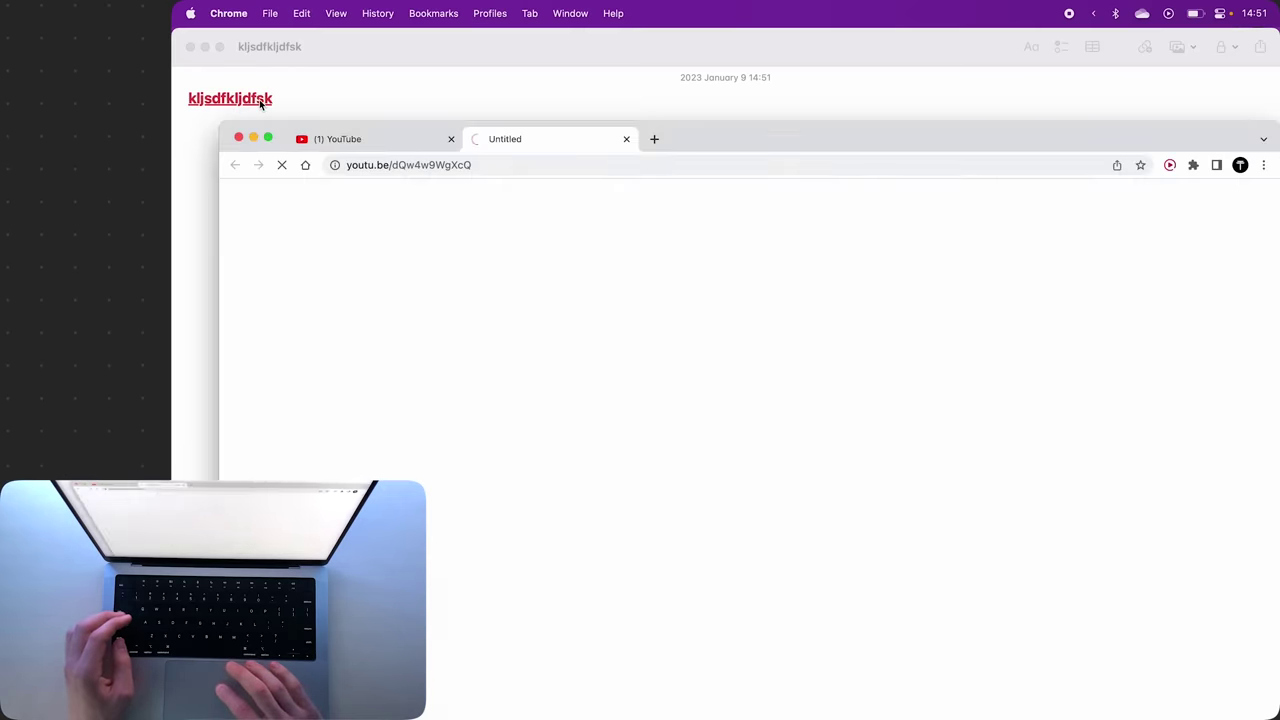